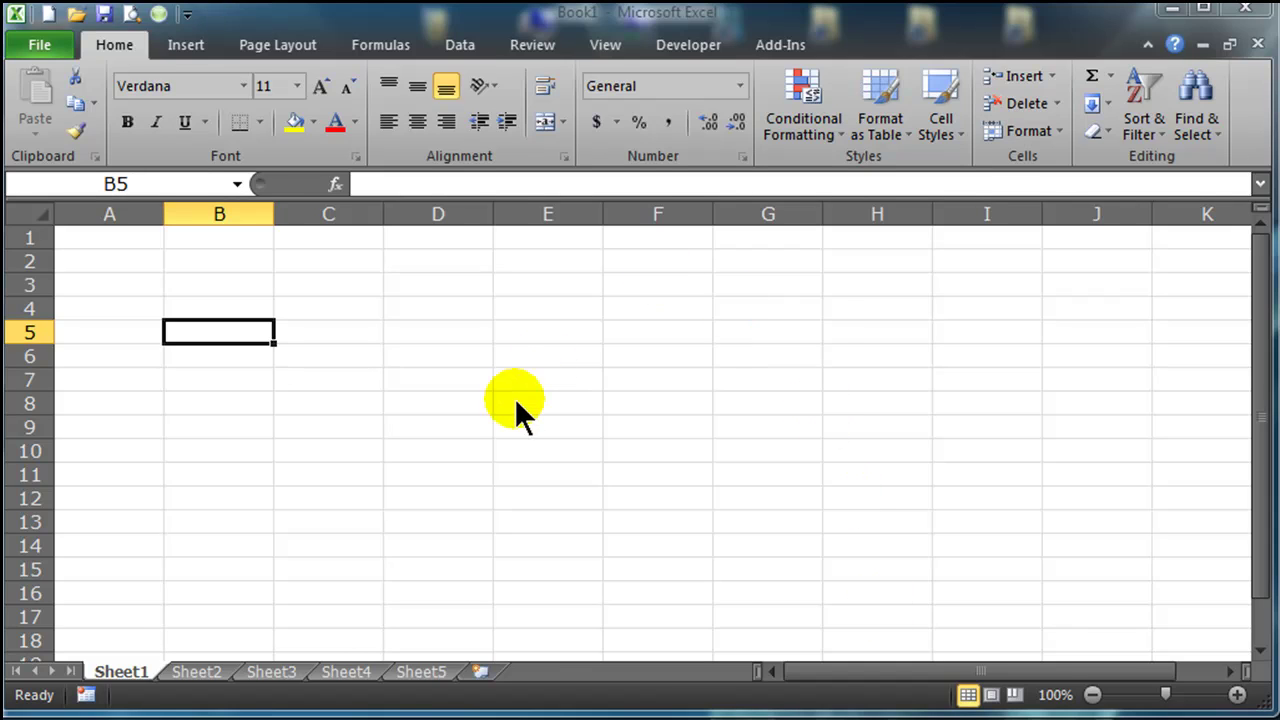
click(315, 318)
drag(315, 320, 343, 377)
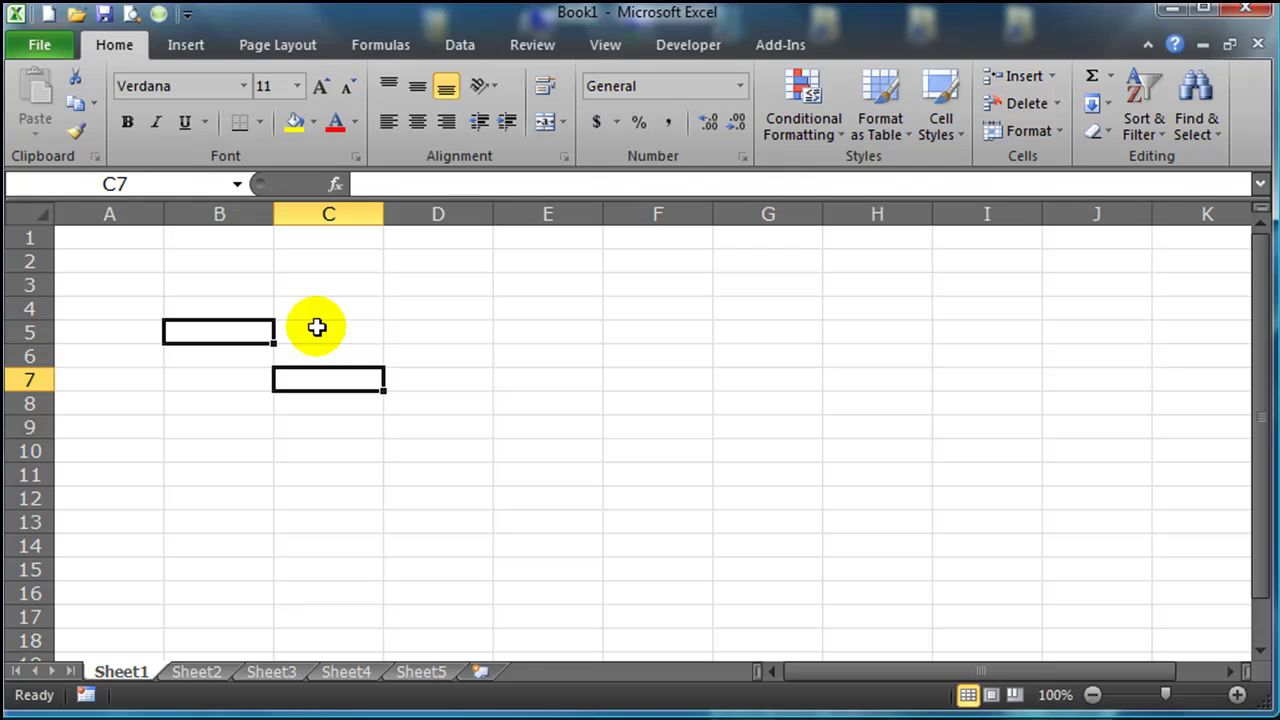
click(357, 494)
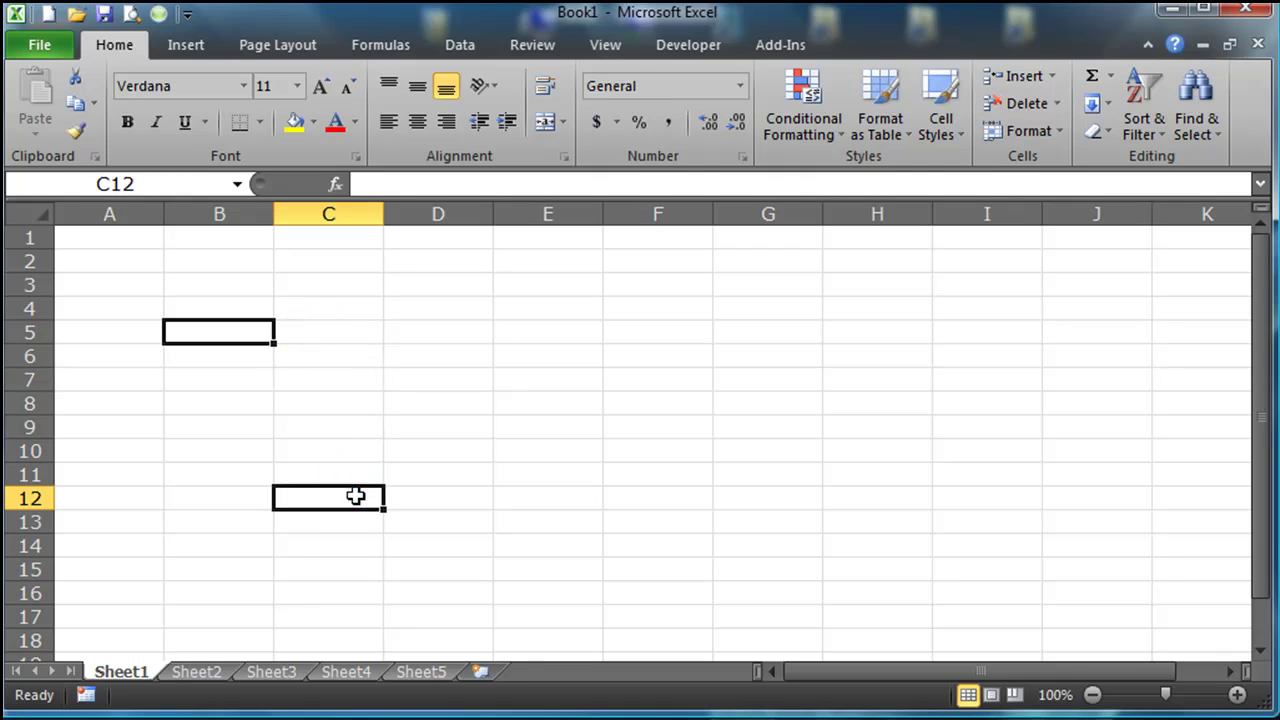
click(209, 264)
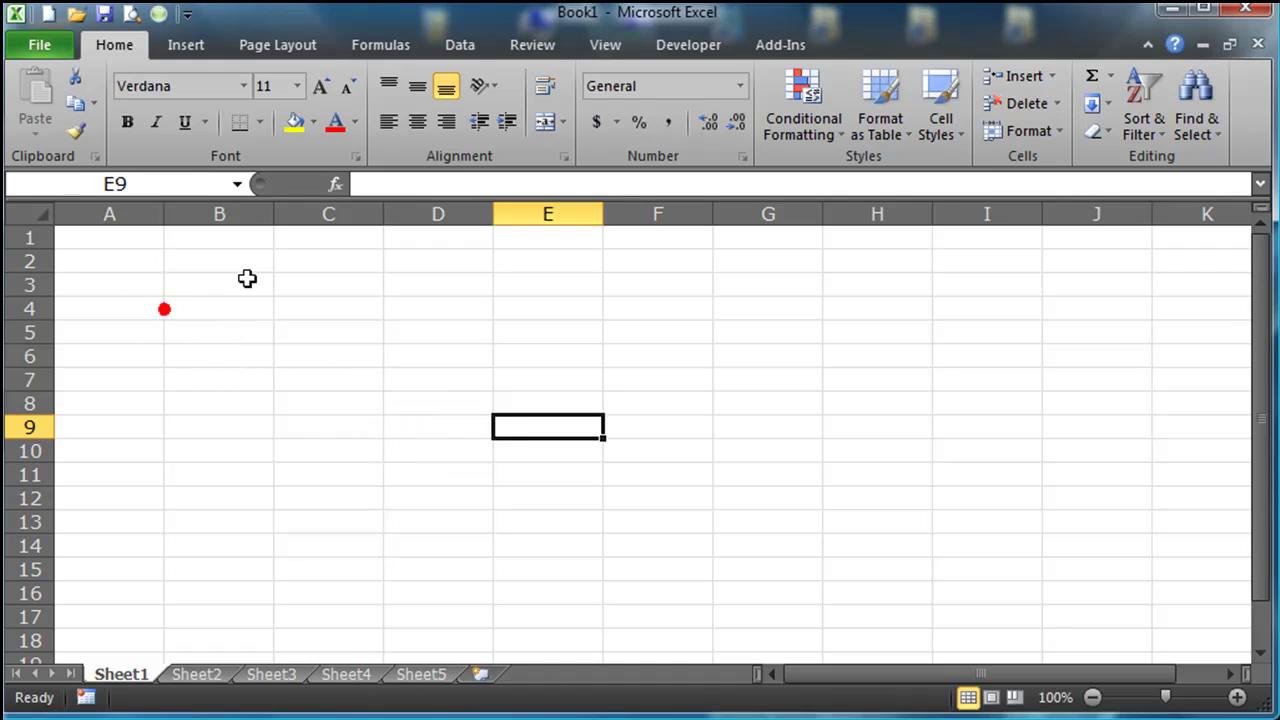
click(243, 281)
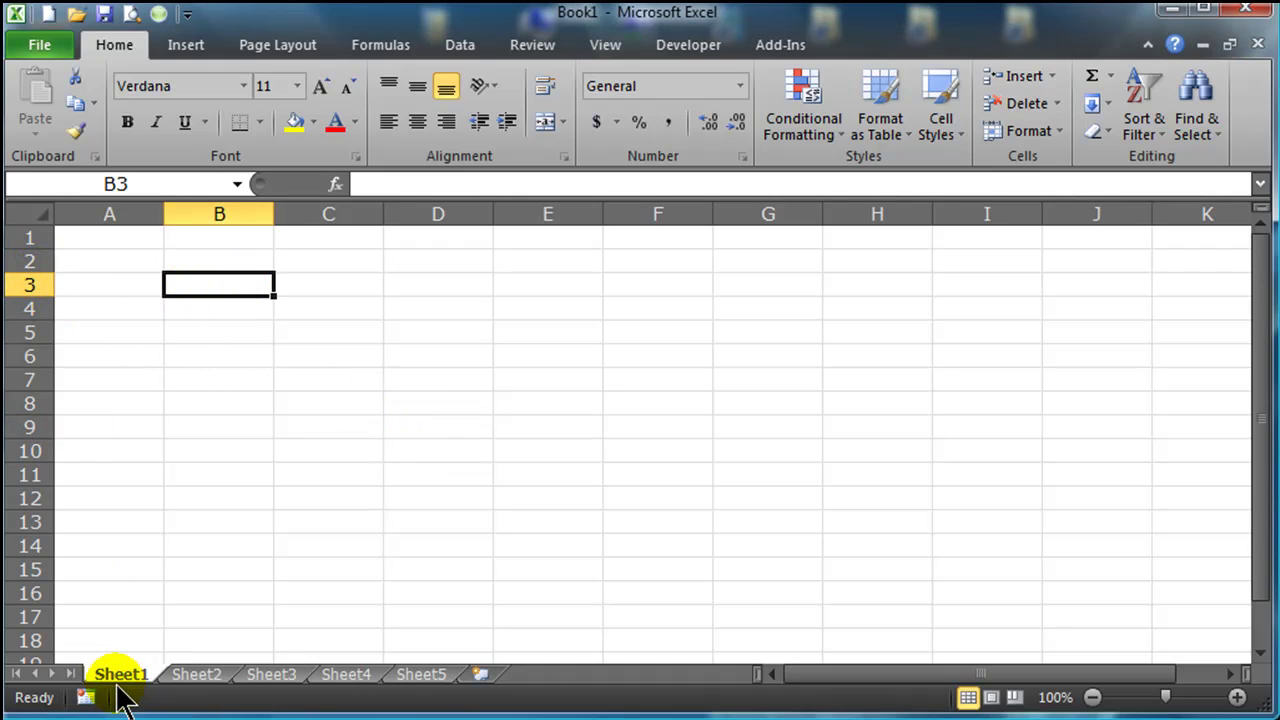
click(212, 682)
click(245, 682)
click(127, 680)
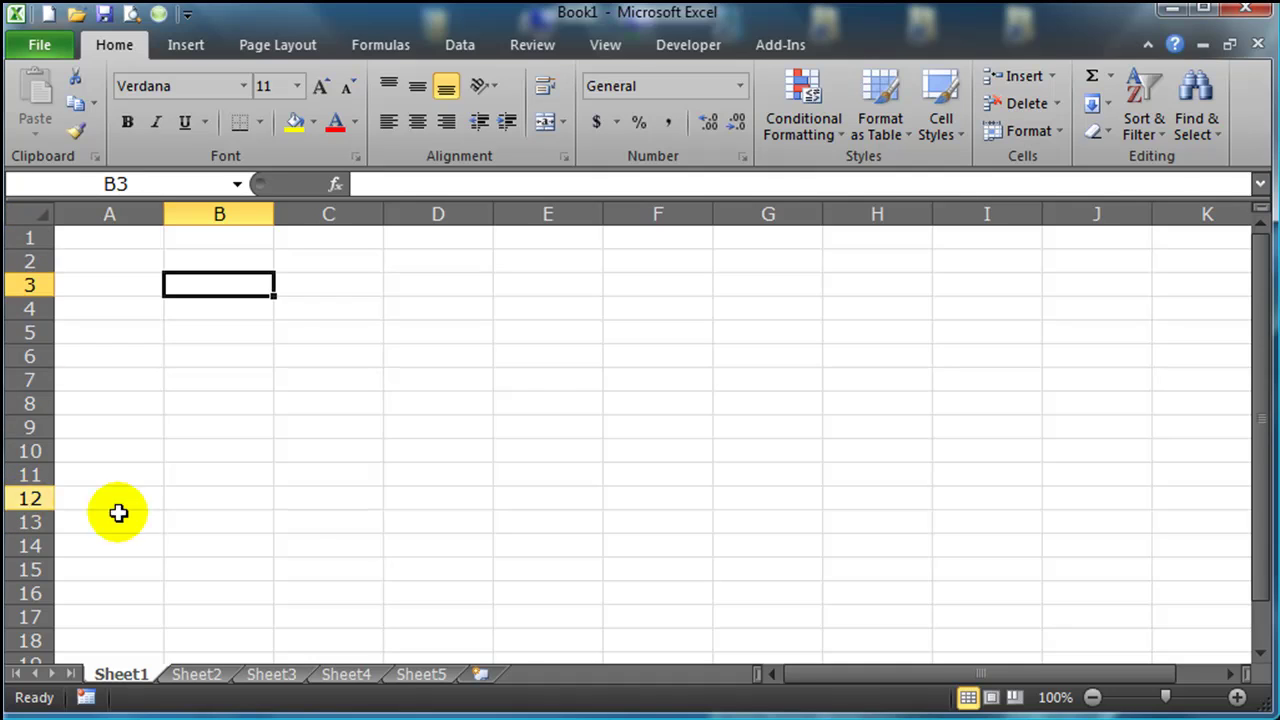
click(326, 350)
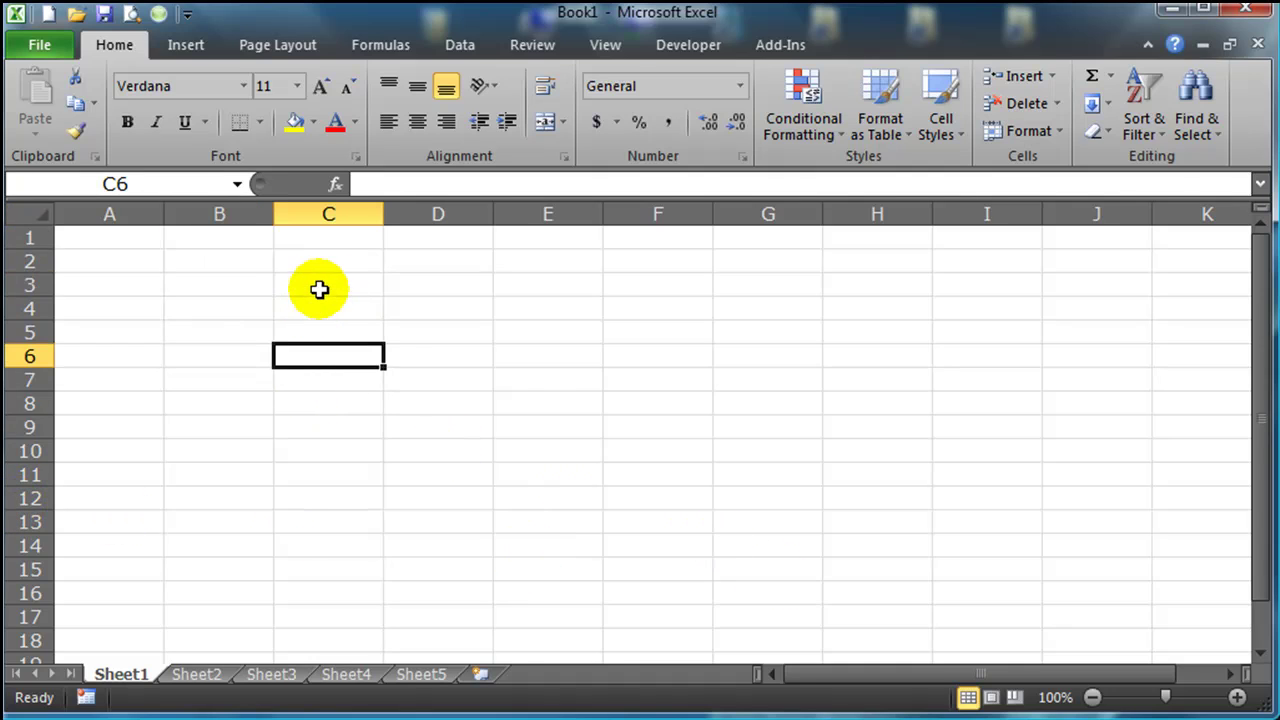
click(319, 289)
click(309, 340)
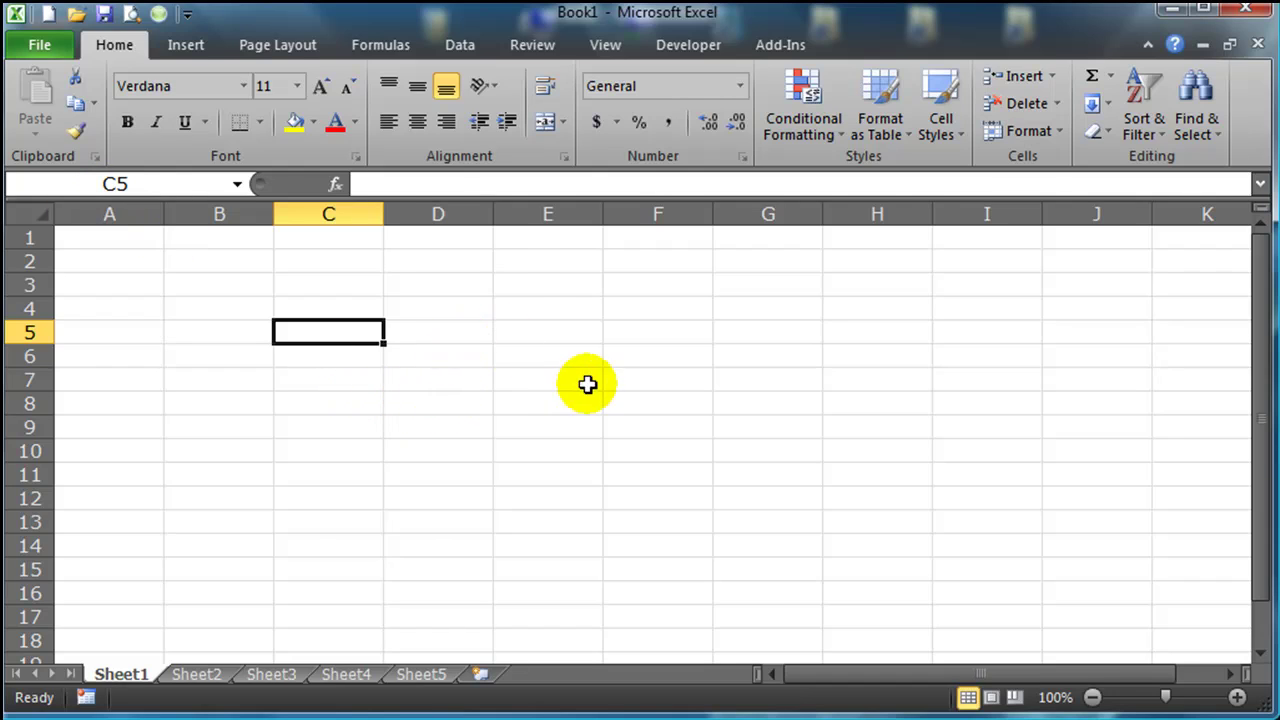
click(541, 375)
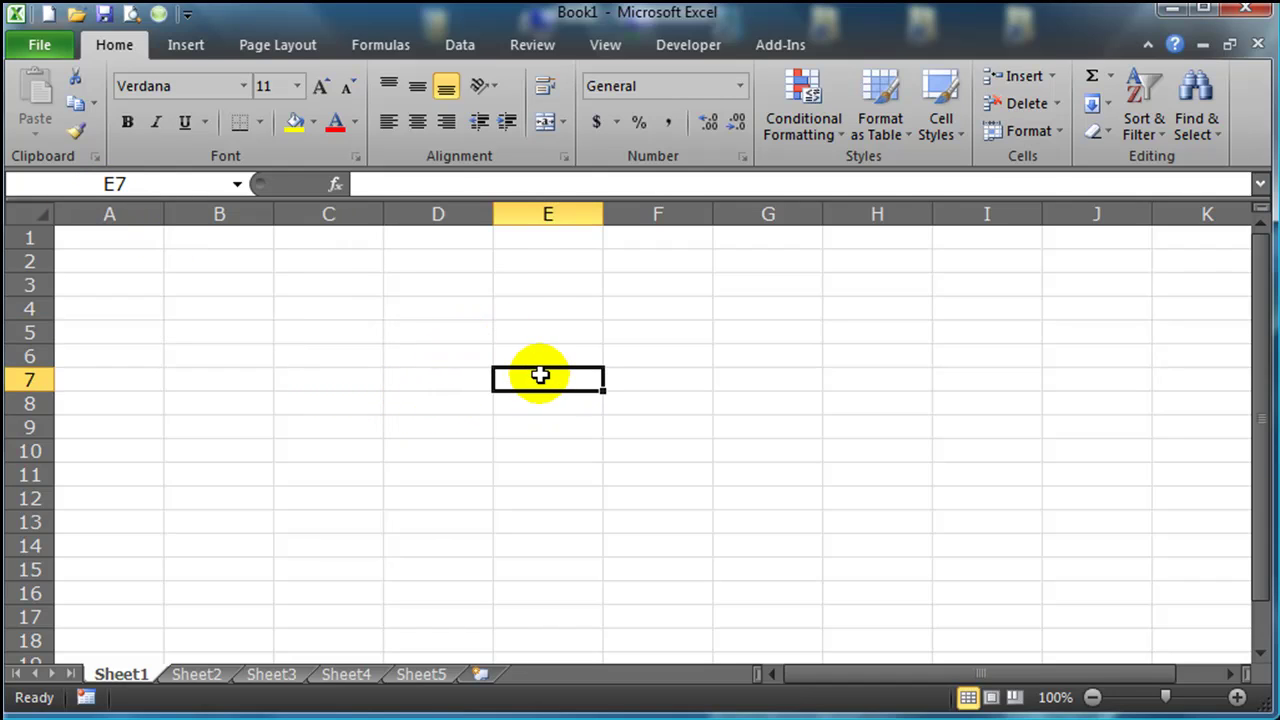
drag(206, 276, 500, 427)
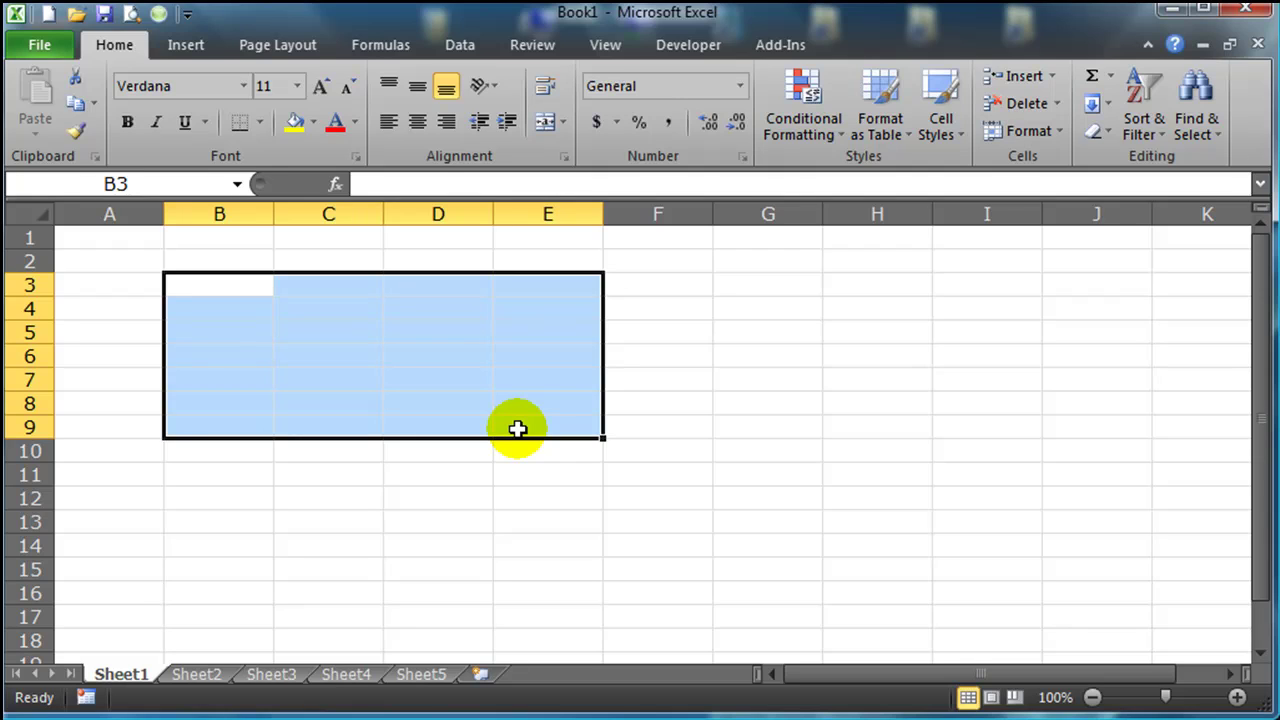
click(386, 468)
click(363, 355)
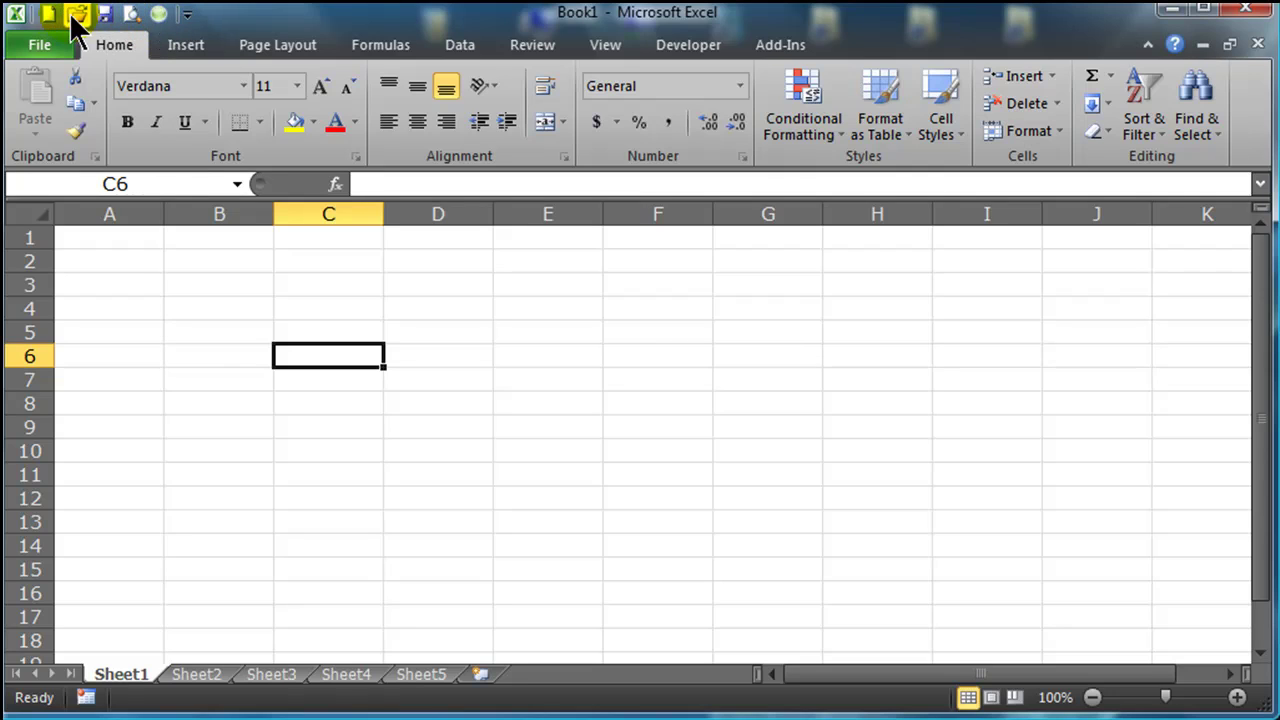
click(187, 14)
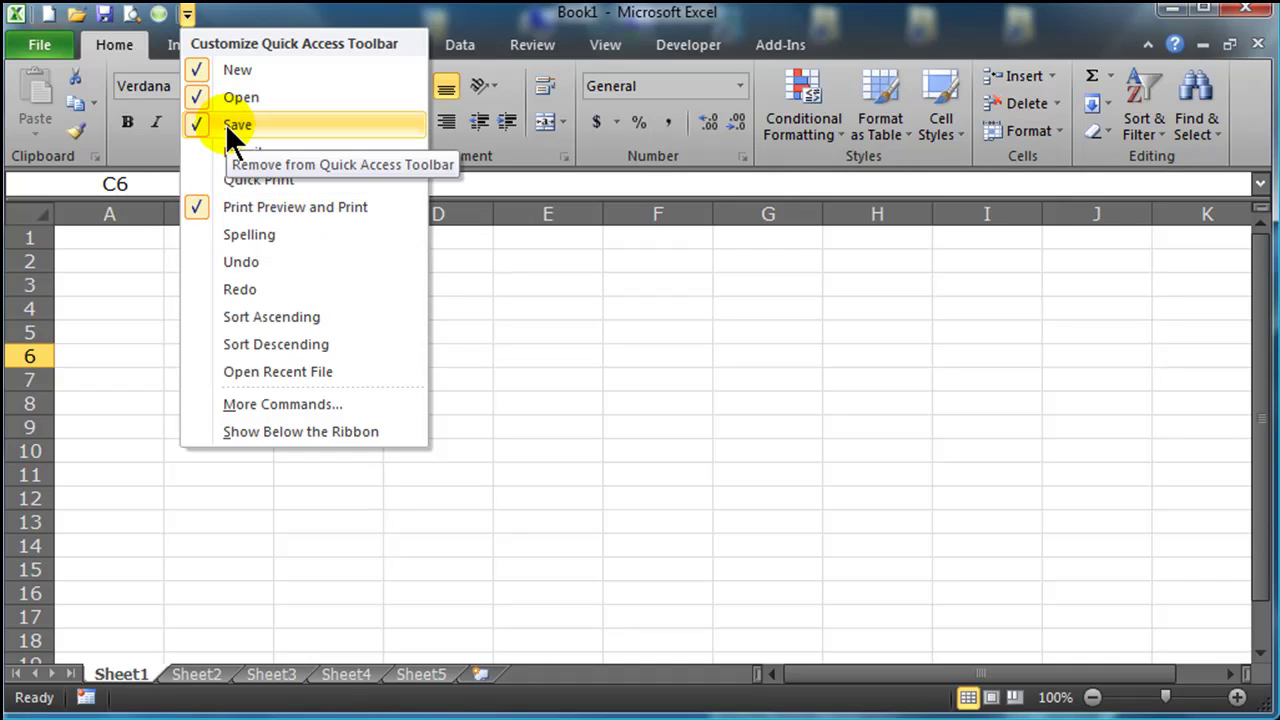
Save the blank workbook to the Desktop as budget.xlsx, in the Excel Workbook format
click(104, 14)
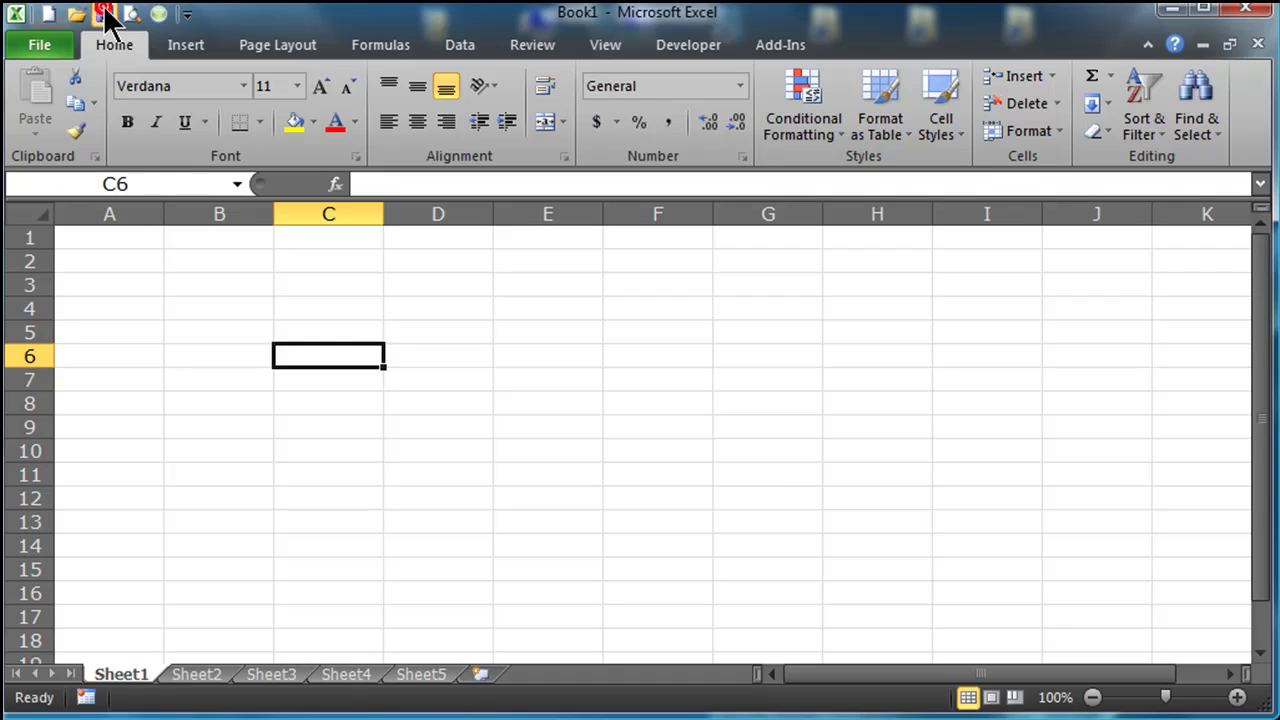
click(104, 14)
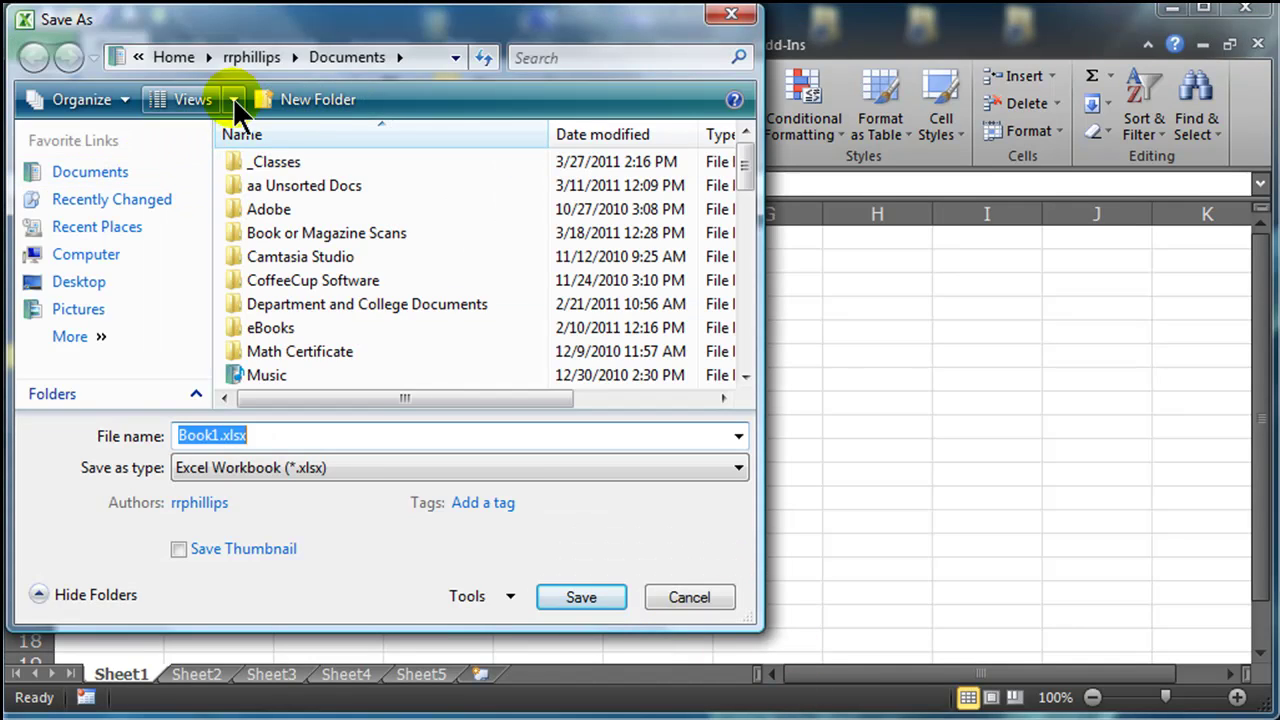
click(85, 282)
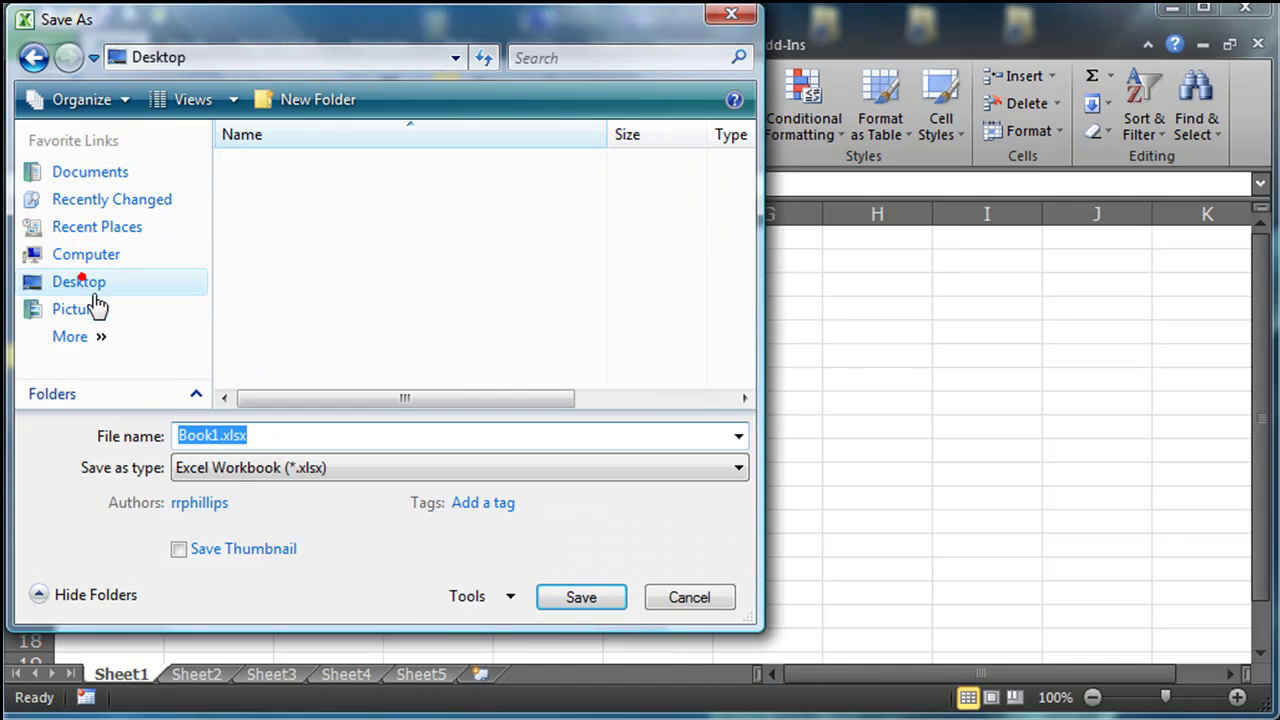
click(214, 434)
double_click(214, 434)
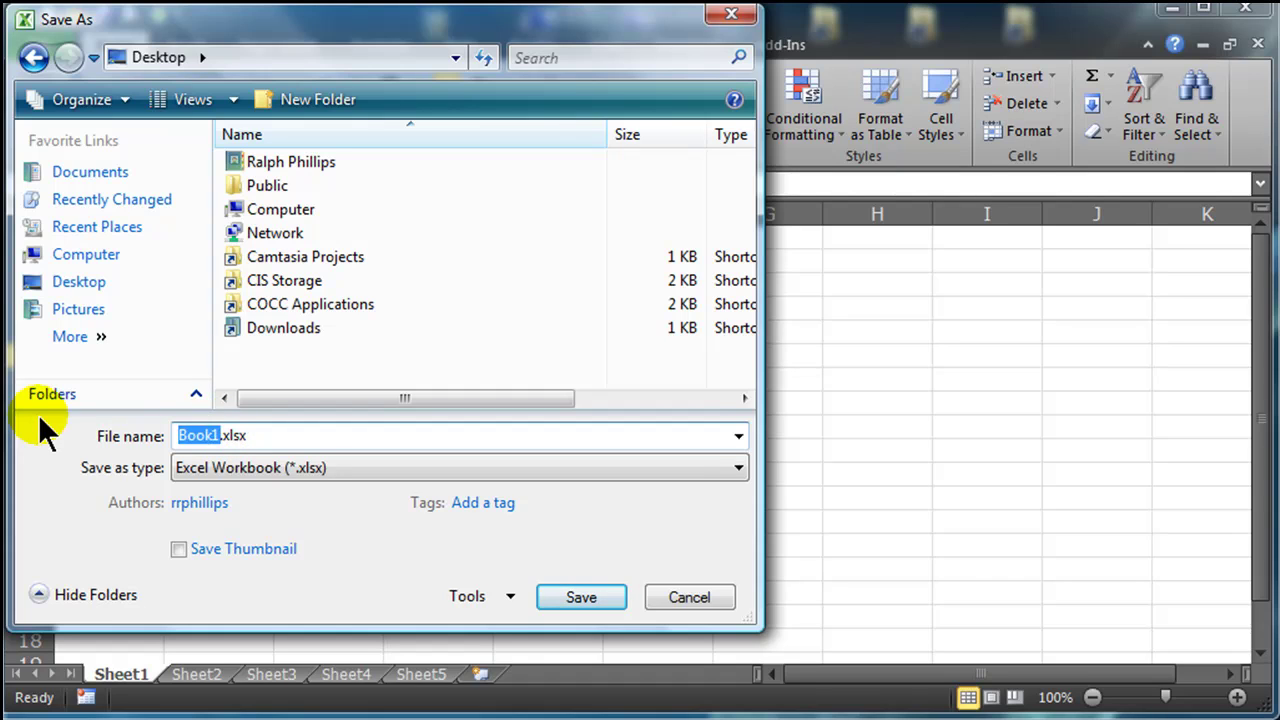
text(budget)
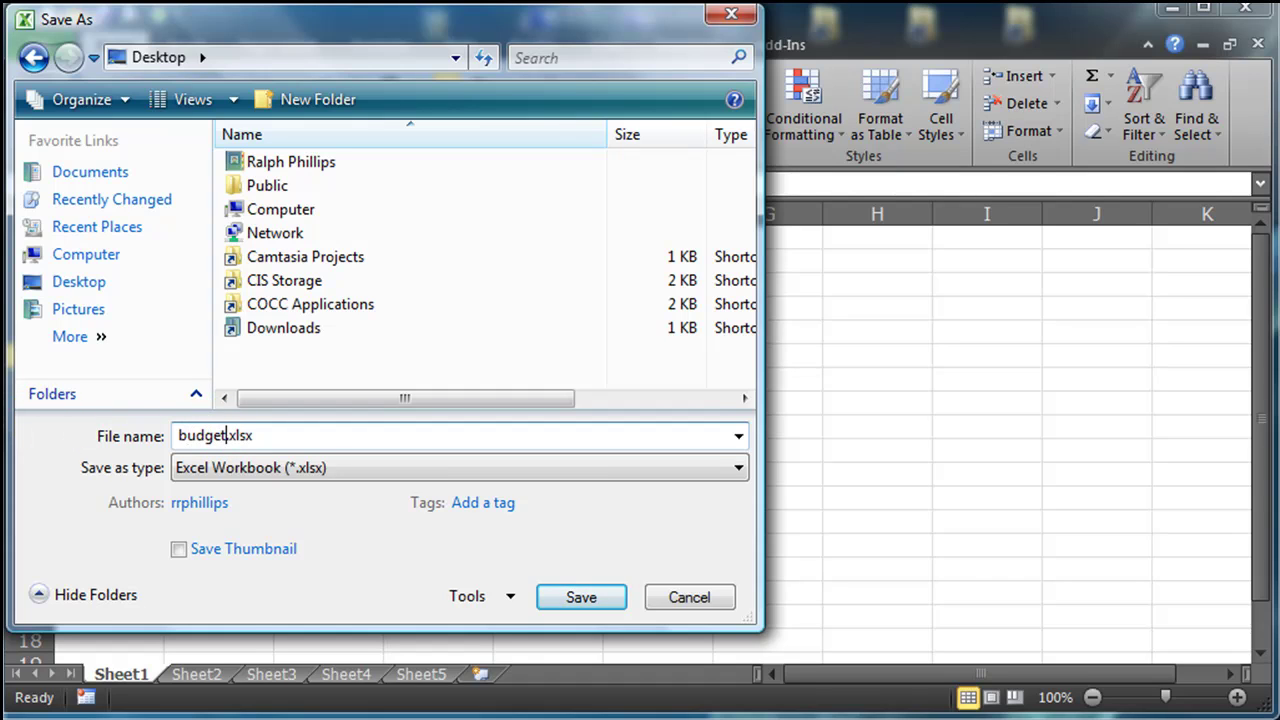
click(584, 599)
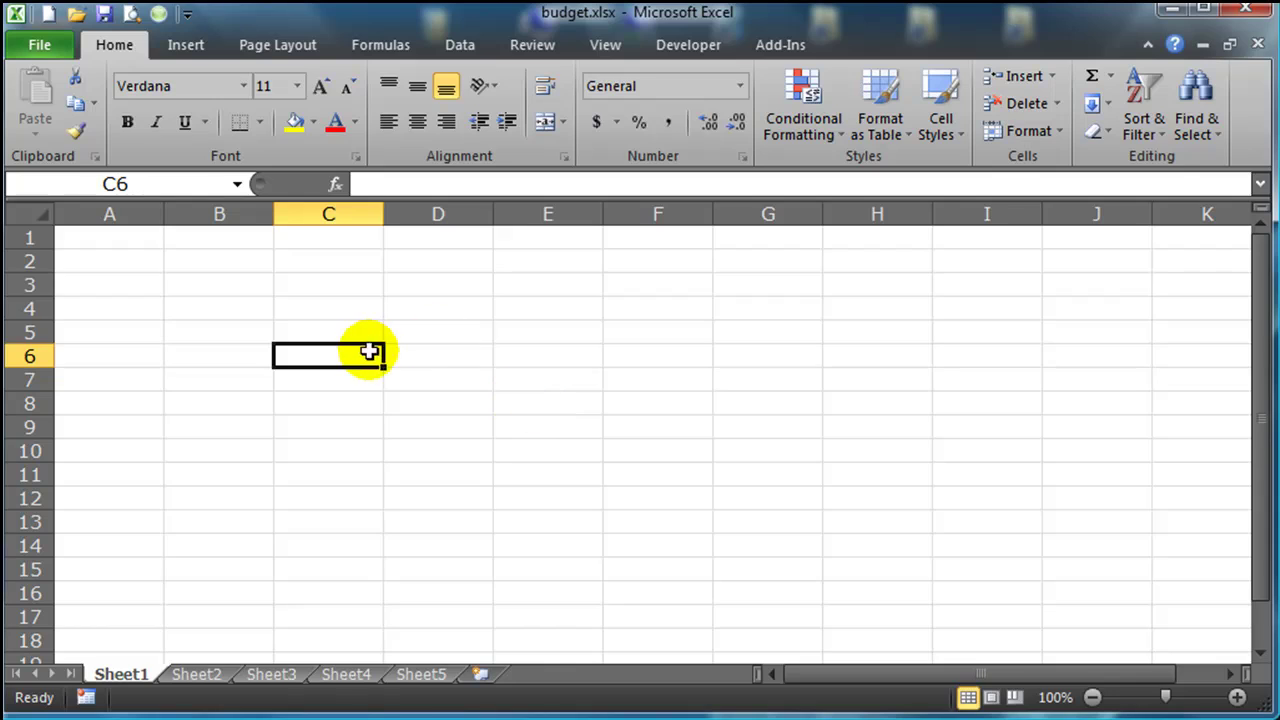
Enter the title "Checking Account" in cell A1 of Sheet1
click(228, 306)
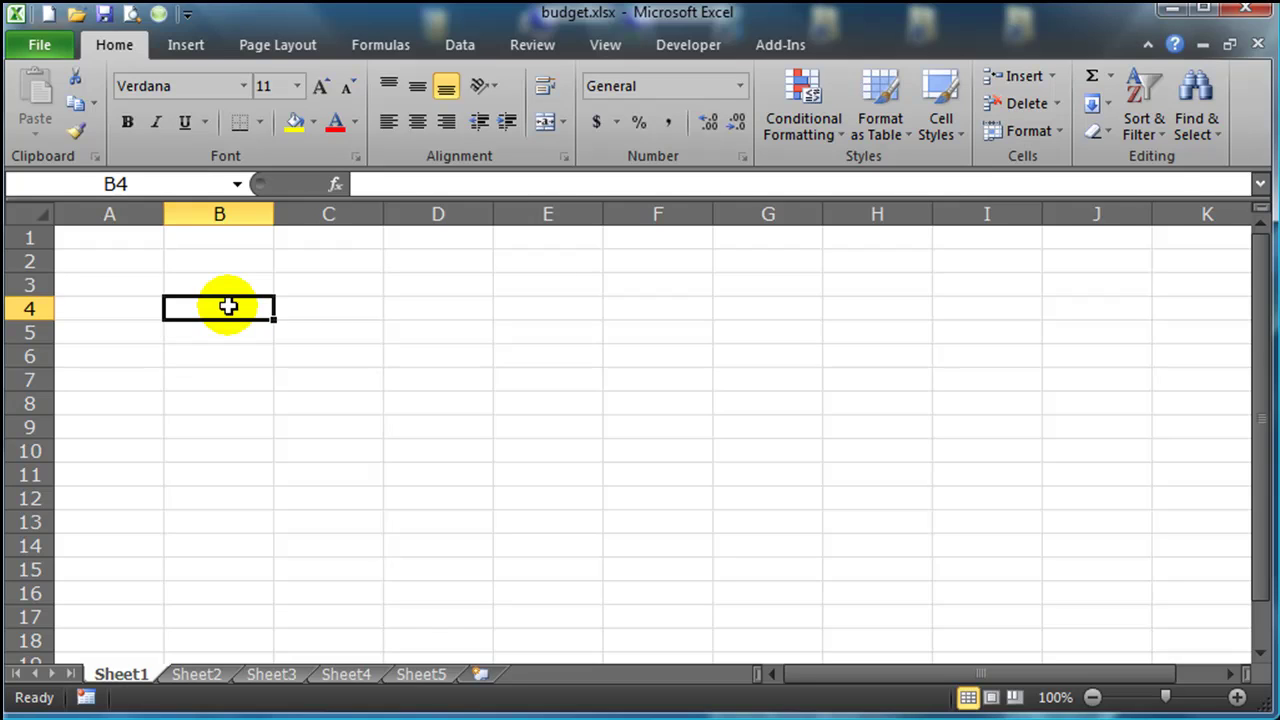
click(178, 388)
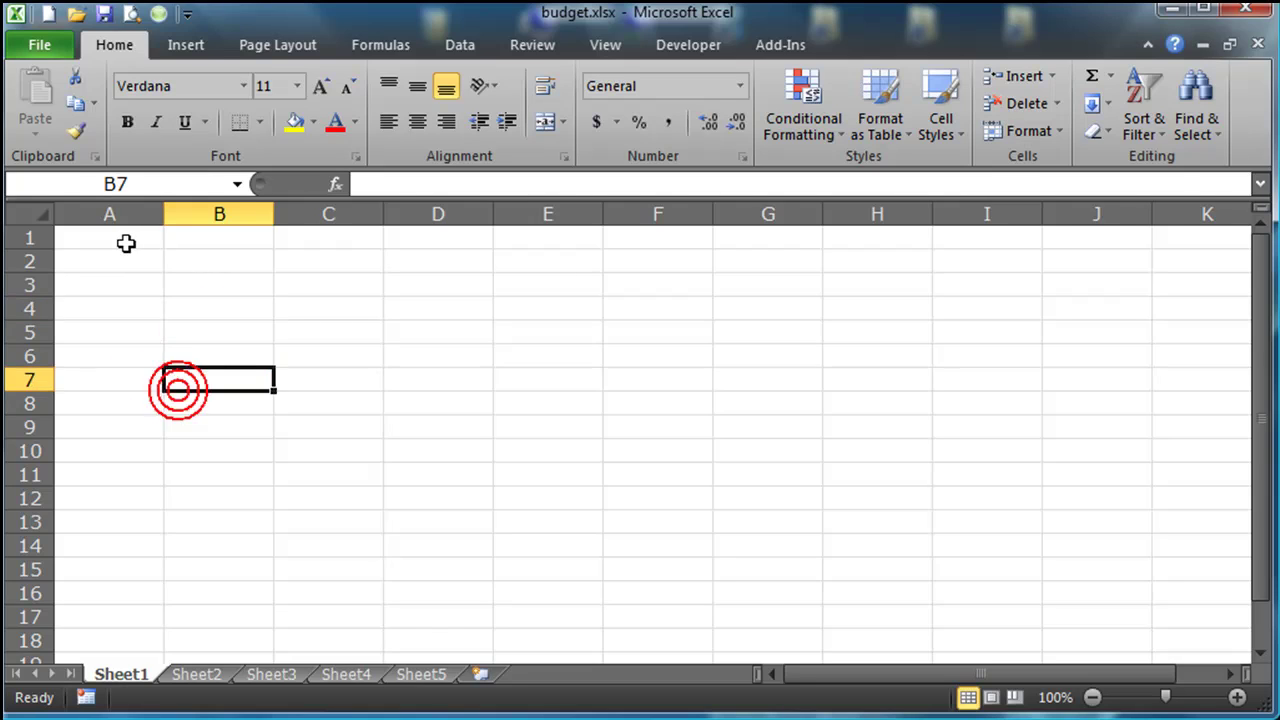
click(125, 241)
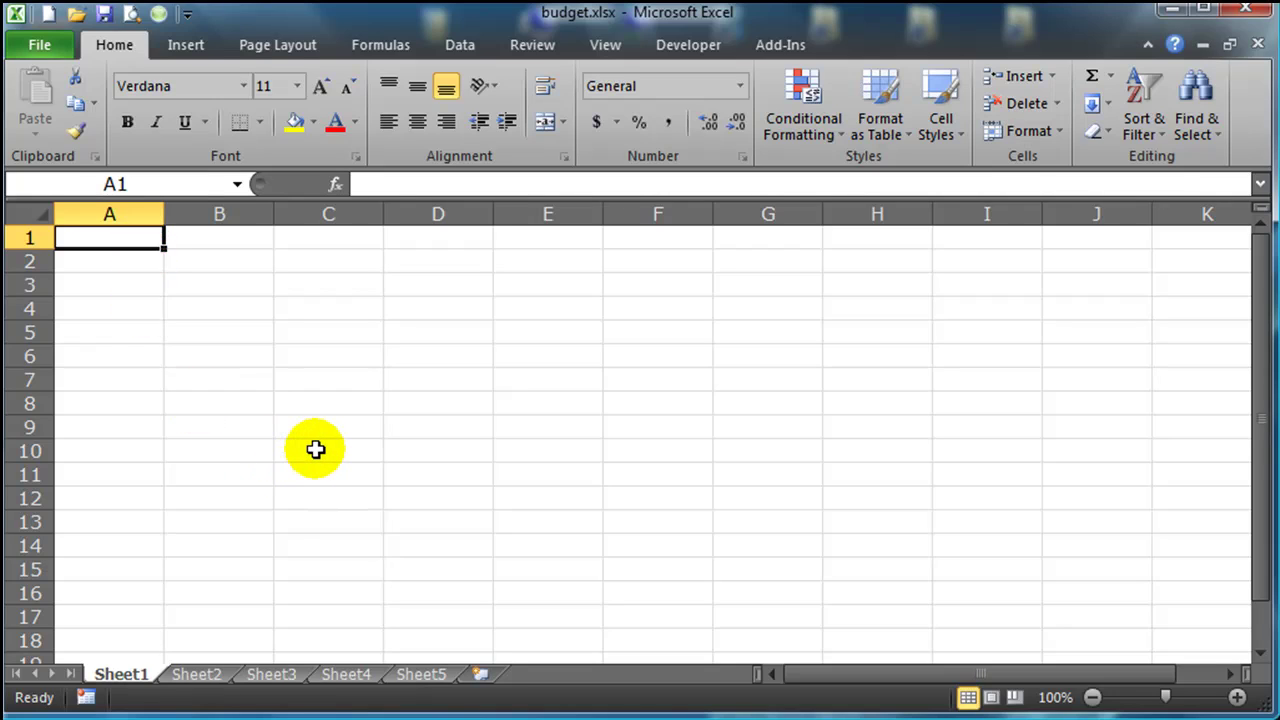
text(Checkin)
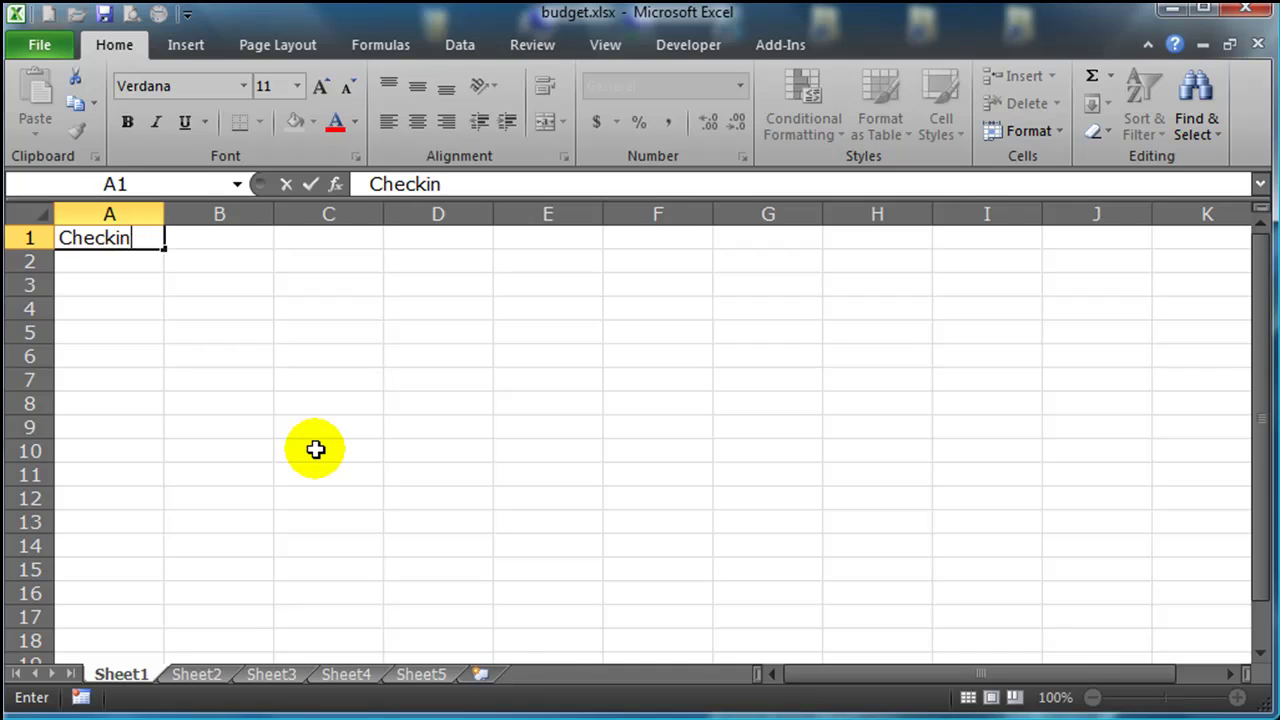
text(g Account)
key(Return)
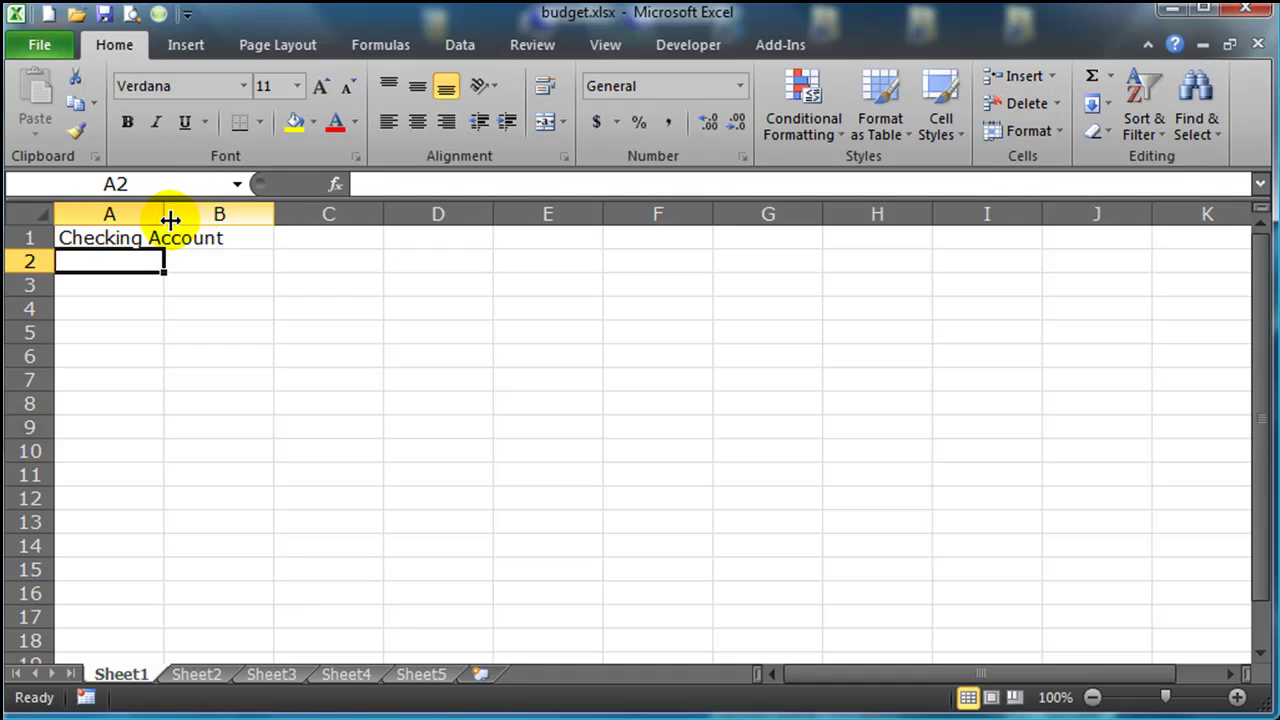
Widen column A well past the Checking Account title, to about two and a half times its default width
mouse_move(163, 214)
mouse_down()
mouse_move(375, 228)
mouse_move(105, 224)
mouse_move(283, 228)
mouse_move(177, 214)
mouse_up()
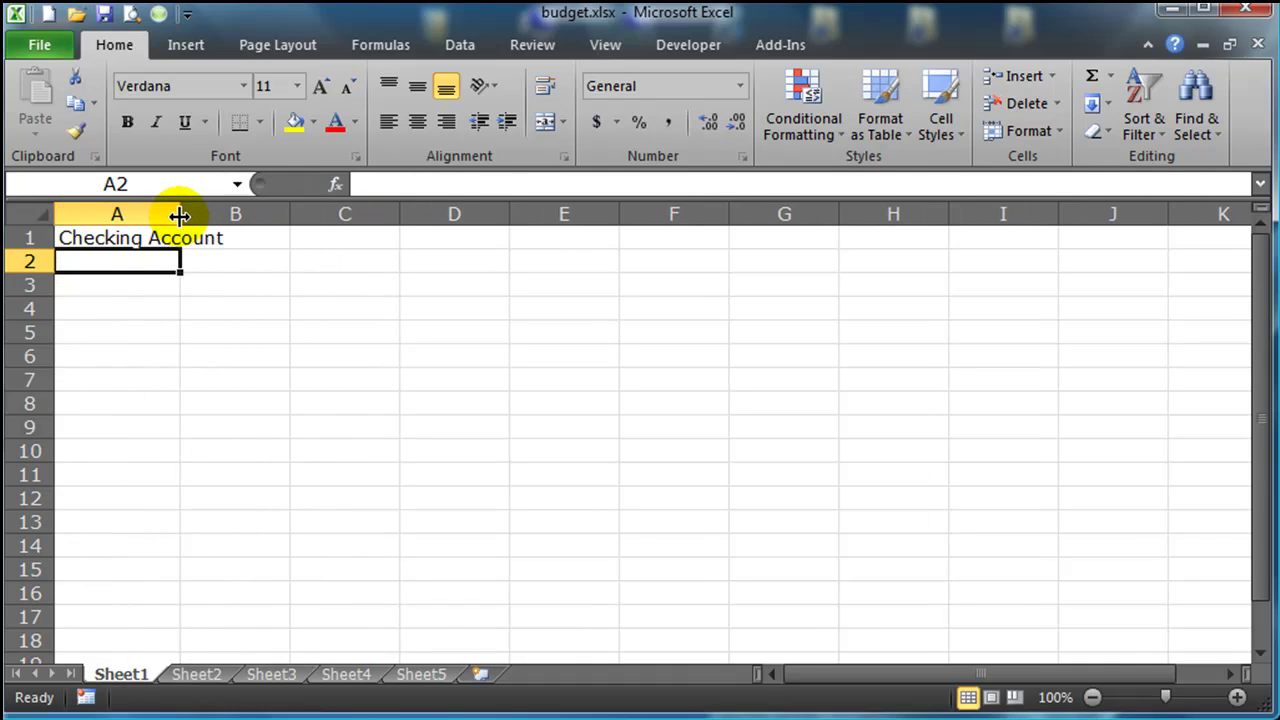
double_click(178, 214)
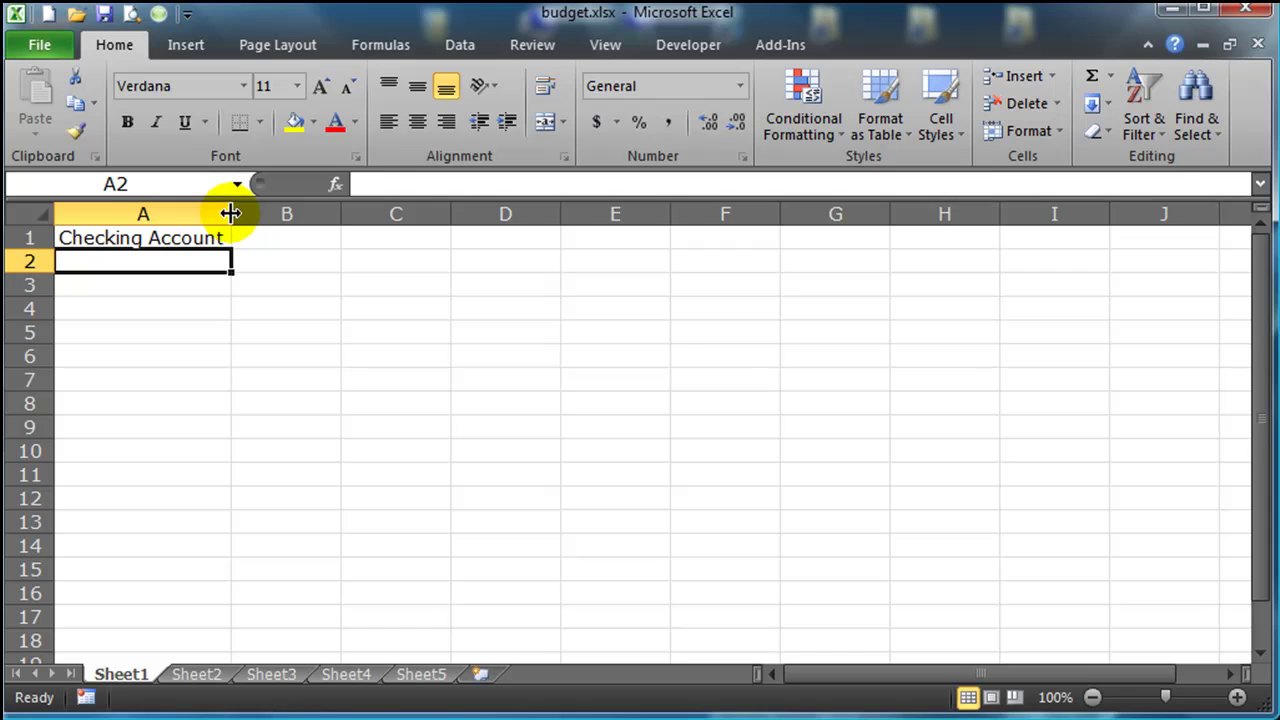
drag(229, 214, 323, 222)
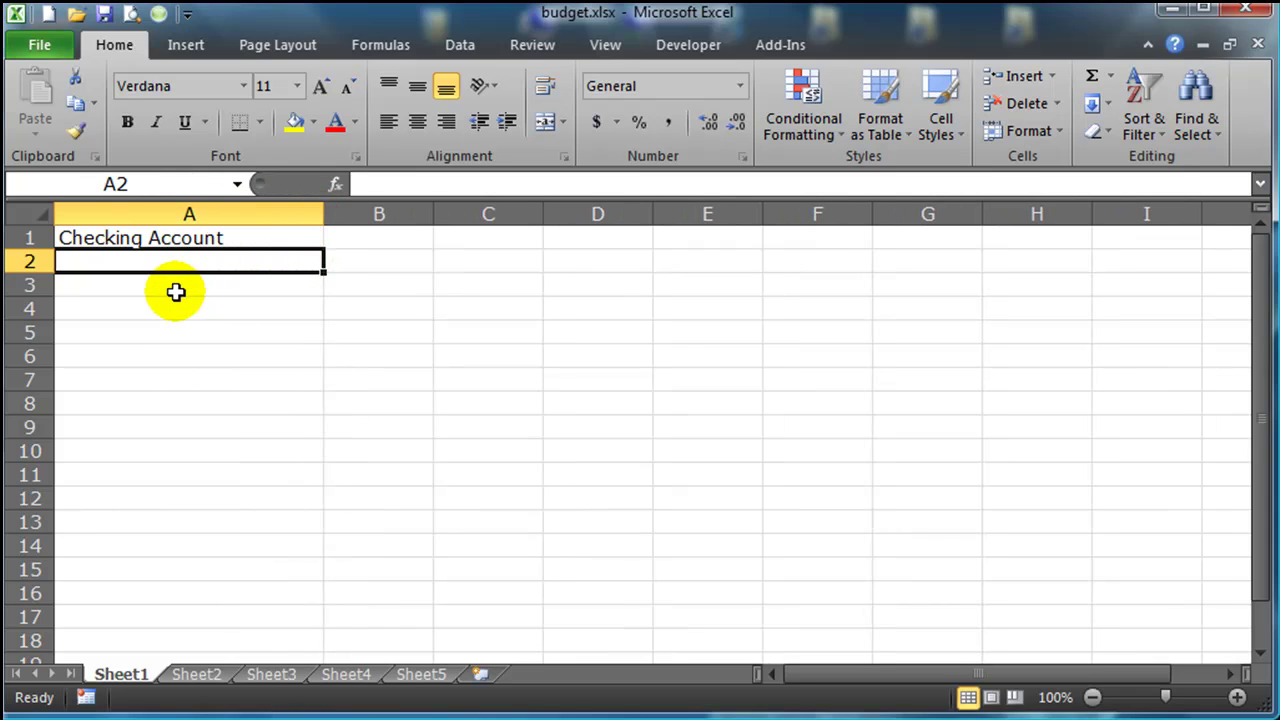
Enter the section heading "Income" in cell A3, leaving row 2 empty below the title
click(140, 289)
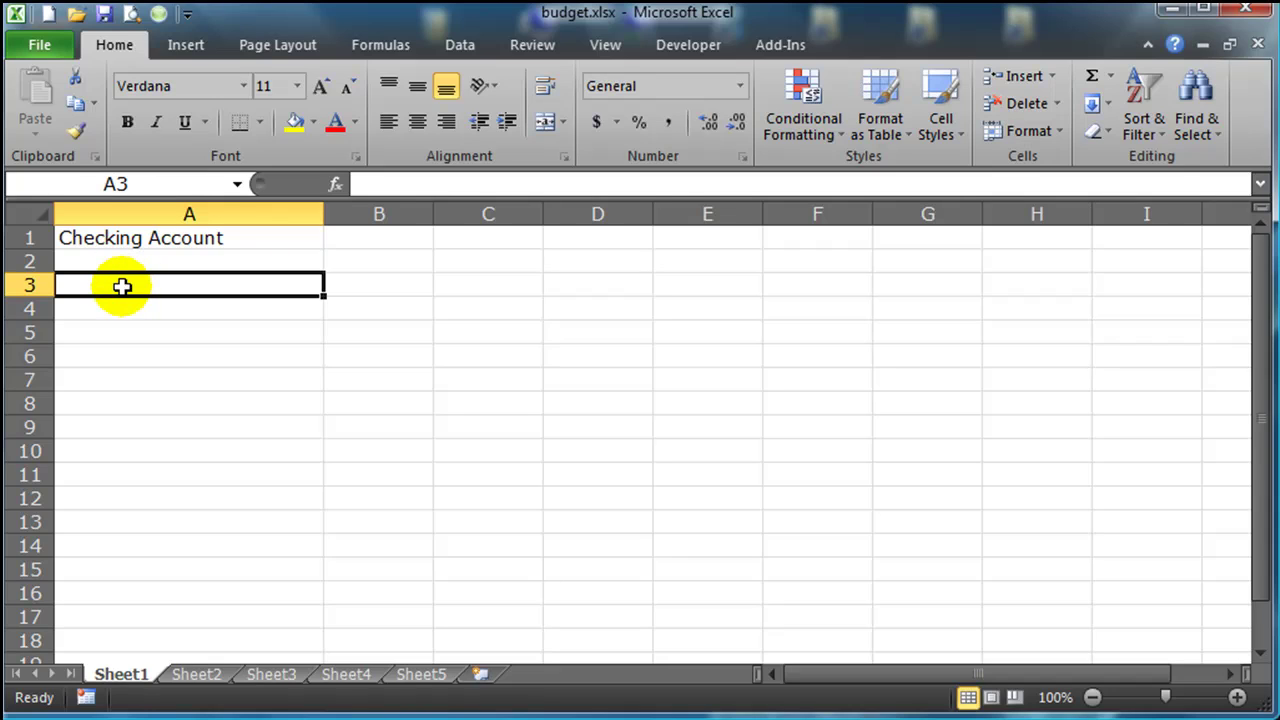
click(131, 325)
click(126, 285)
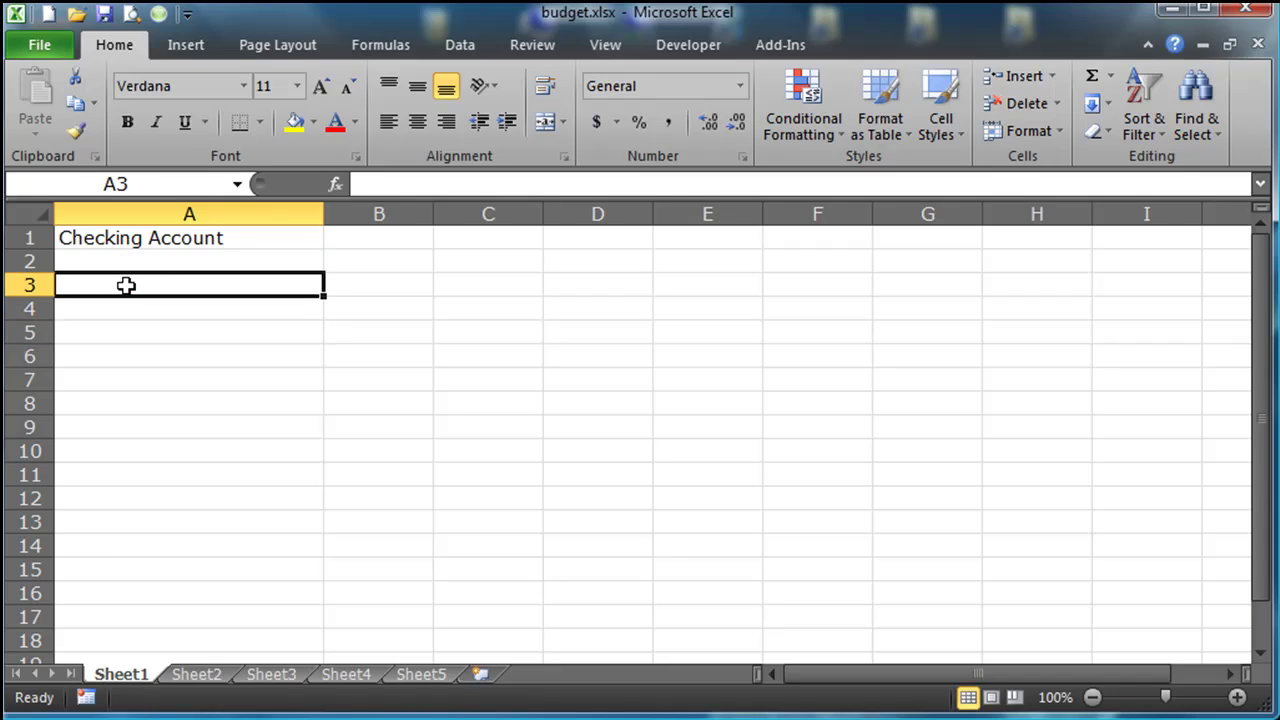
click(126, 285)
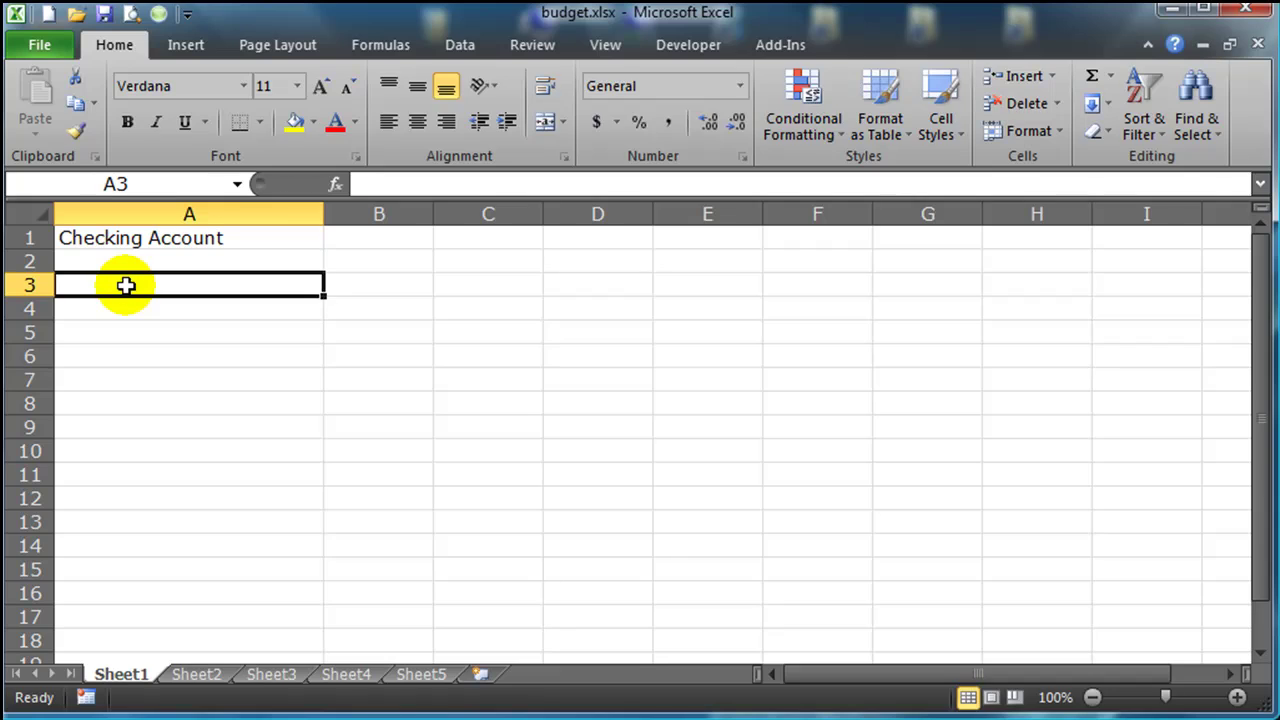
text(Income)
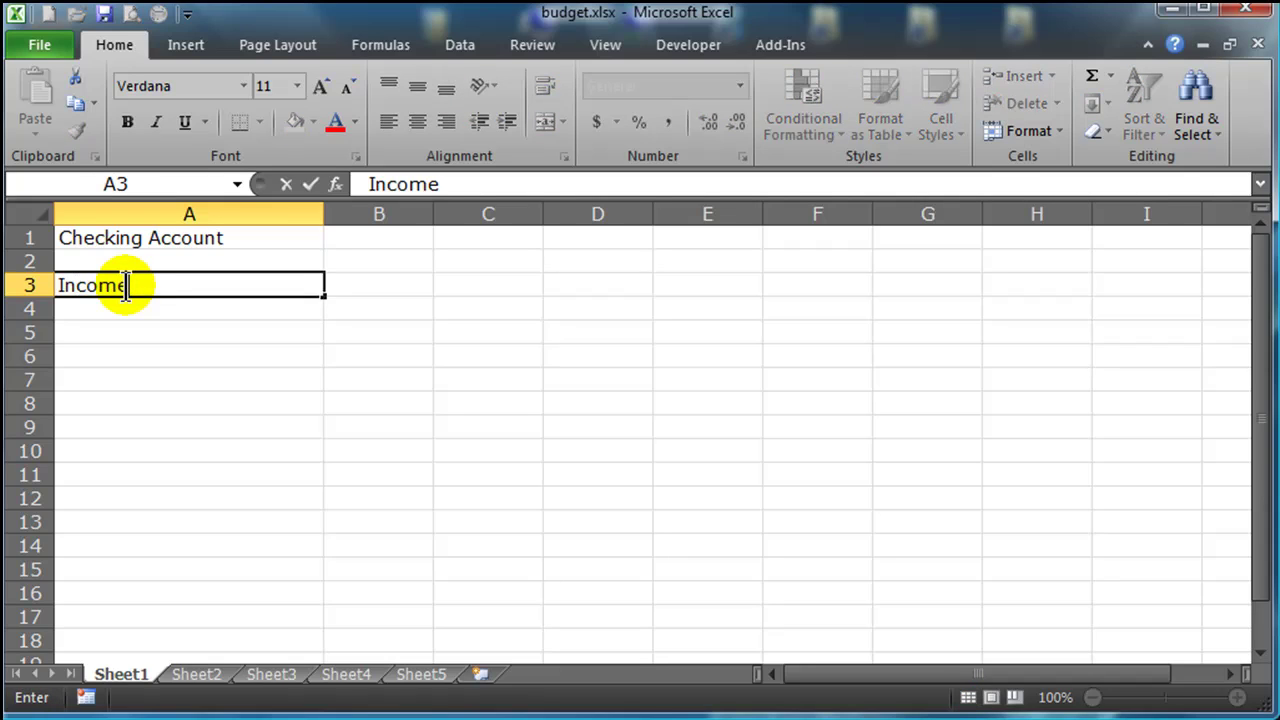
key(Return)
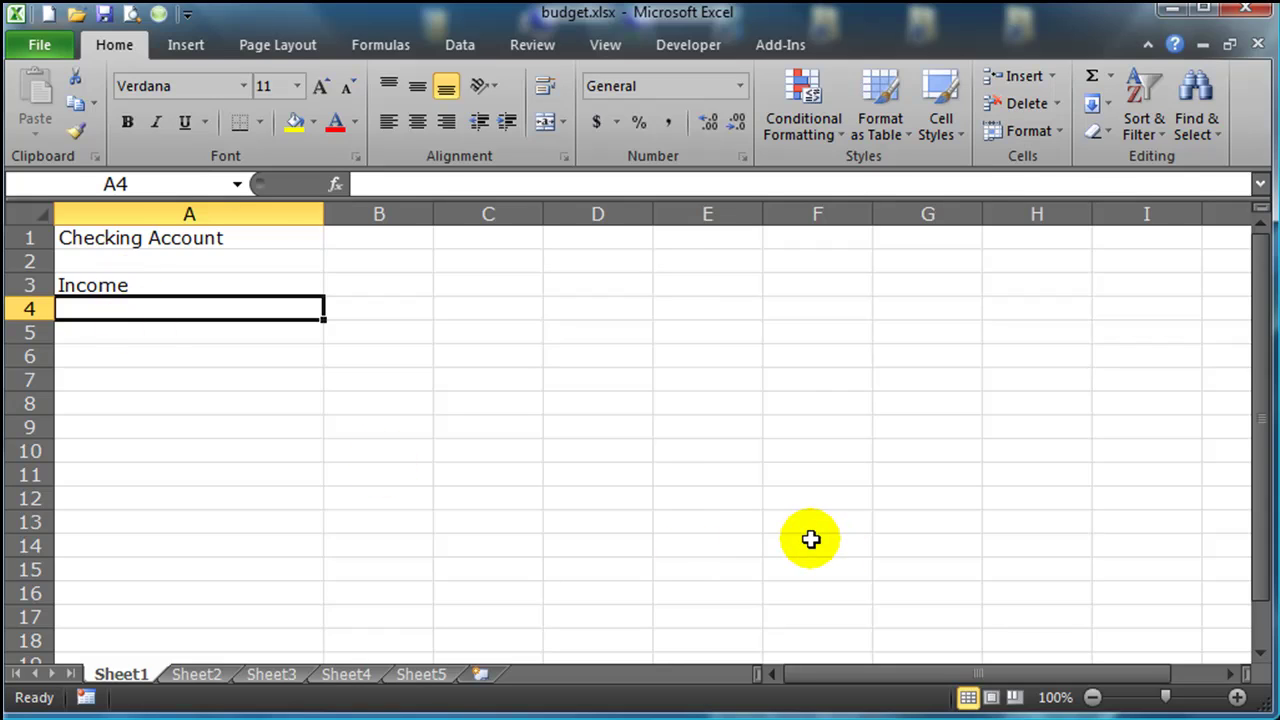
Enter the income labels "Net Pay from Job 1" in A4 and "Net Pay from Job 2" in A5
text(Net Pay)
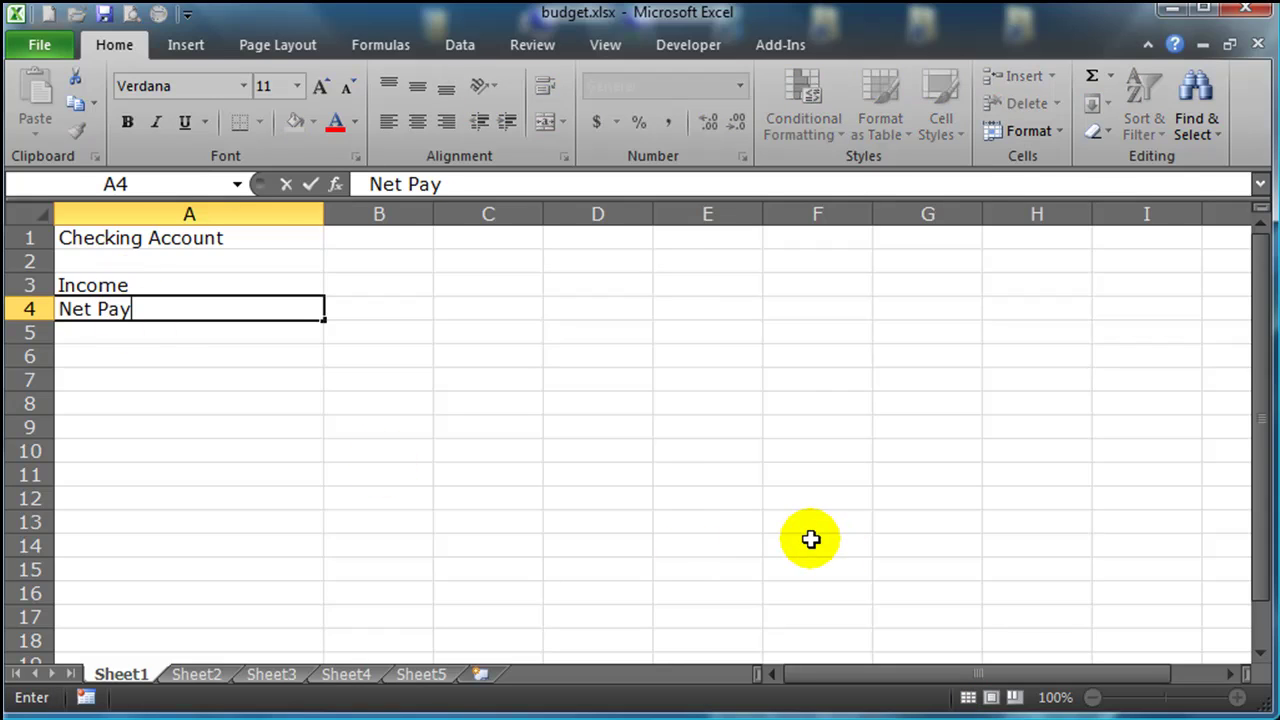
text( from Job 1)
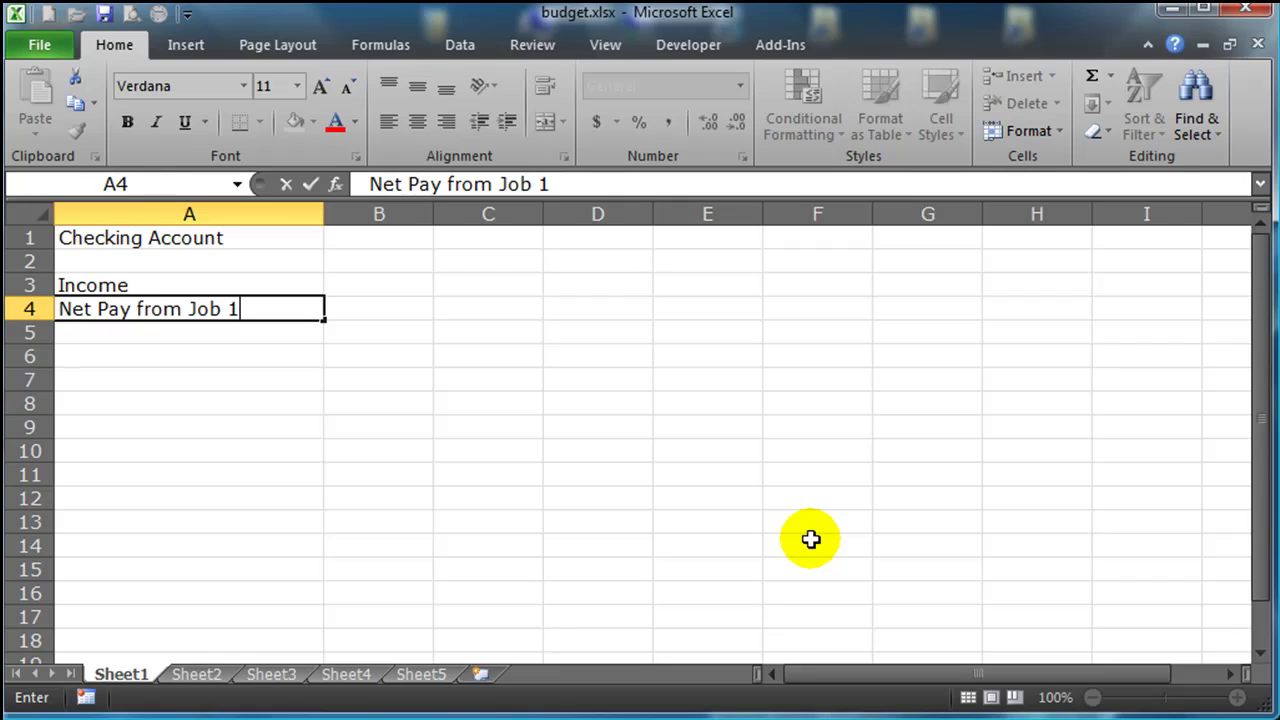
key(Return)
text(Net Pay from )
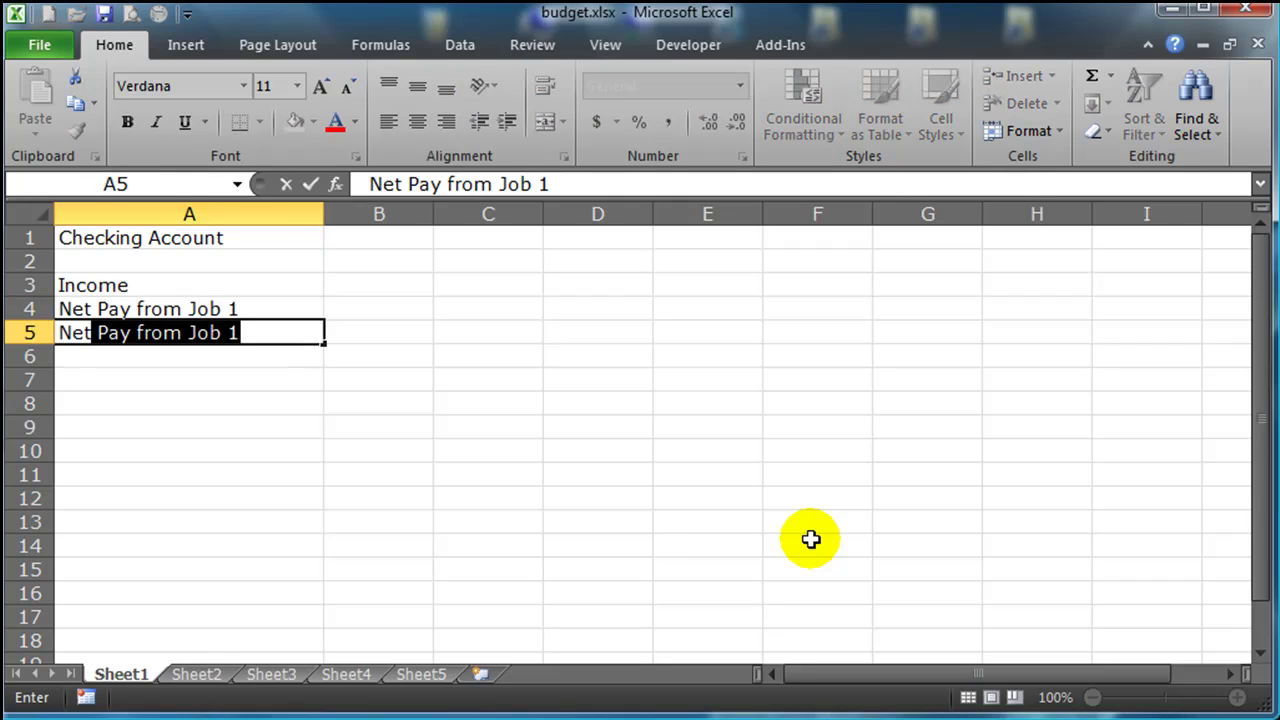
text(Job 2)
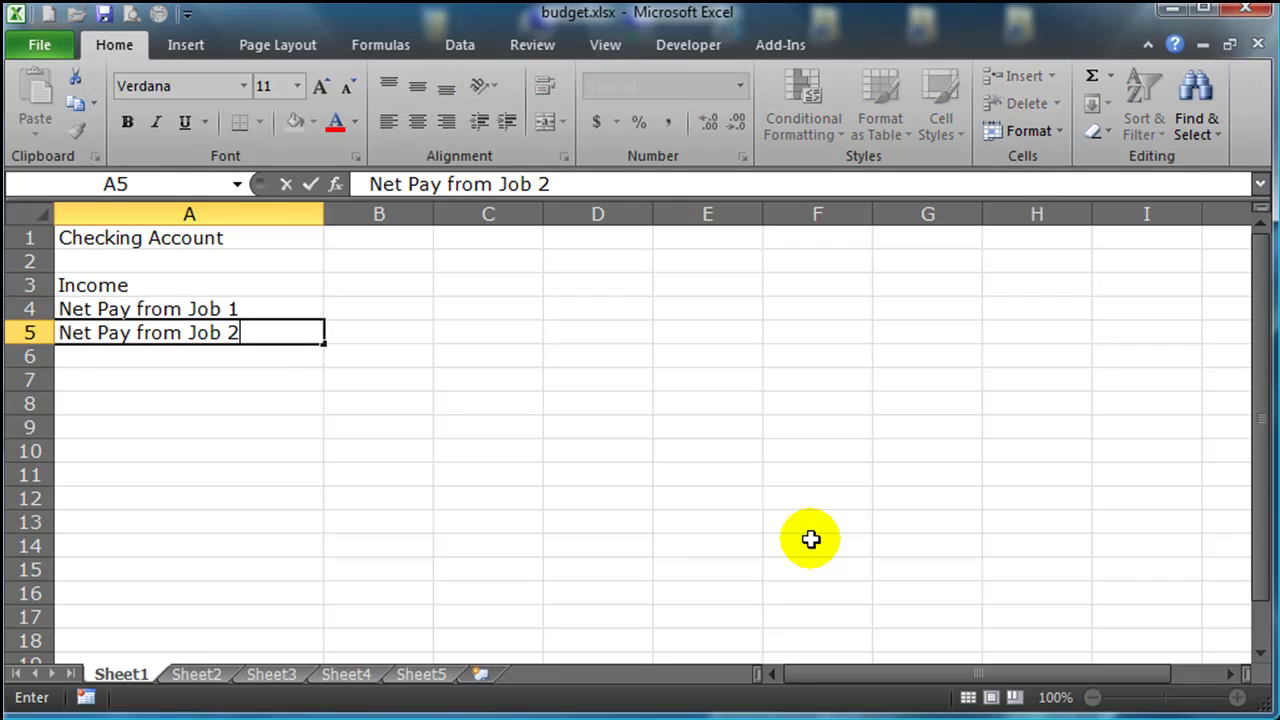
key(Return)
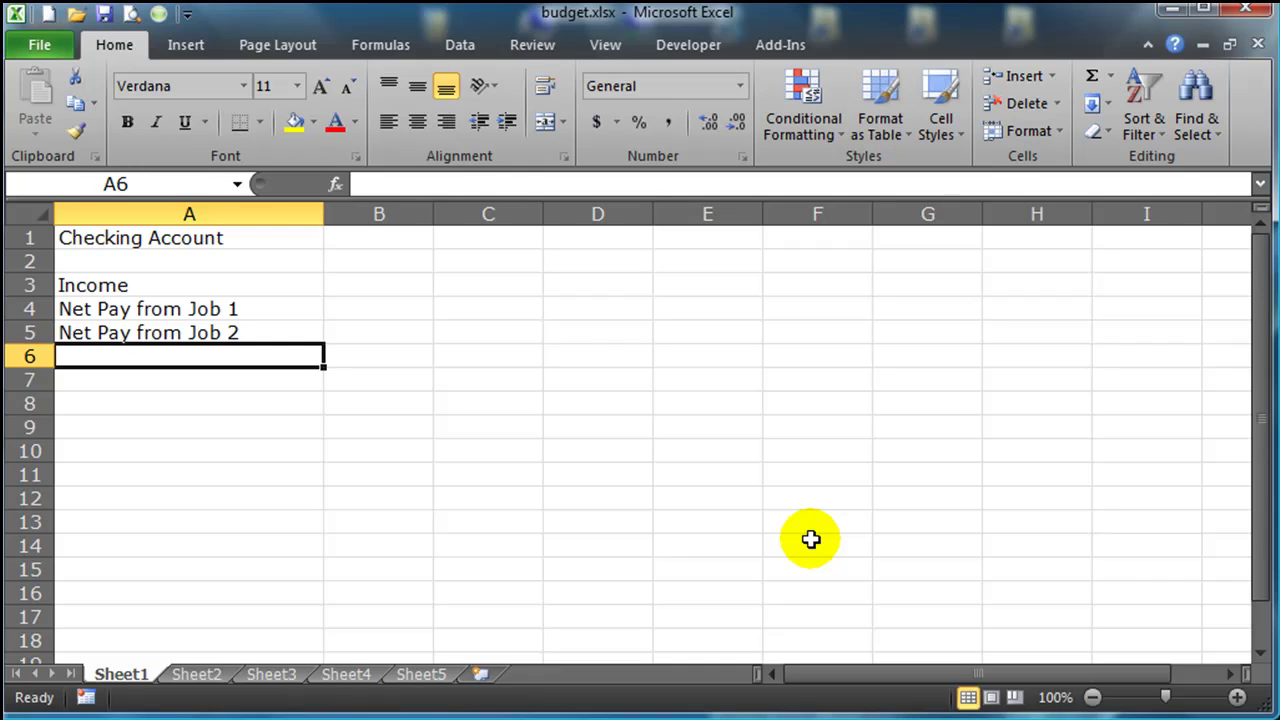
Enter the income label "Roomate's Rent/Expenses" in cell A6, directly below the two net pay labels
text(Roomate's )
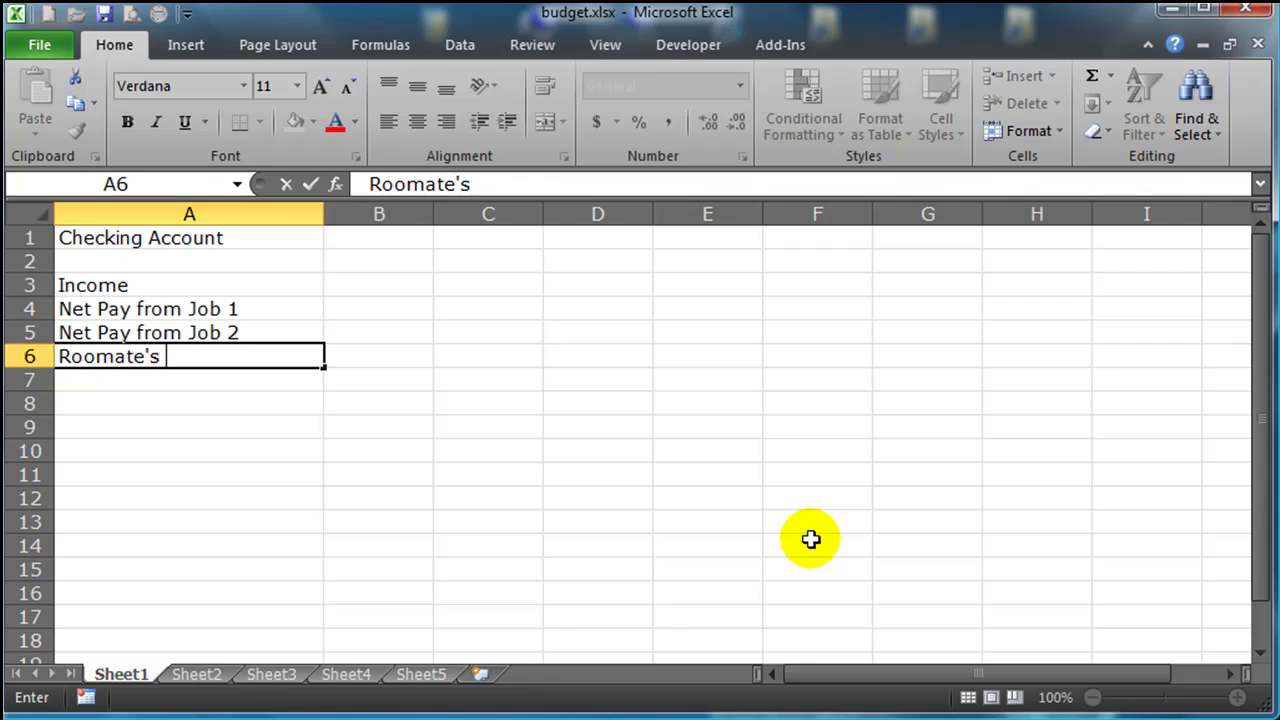
text(Rent/)
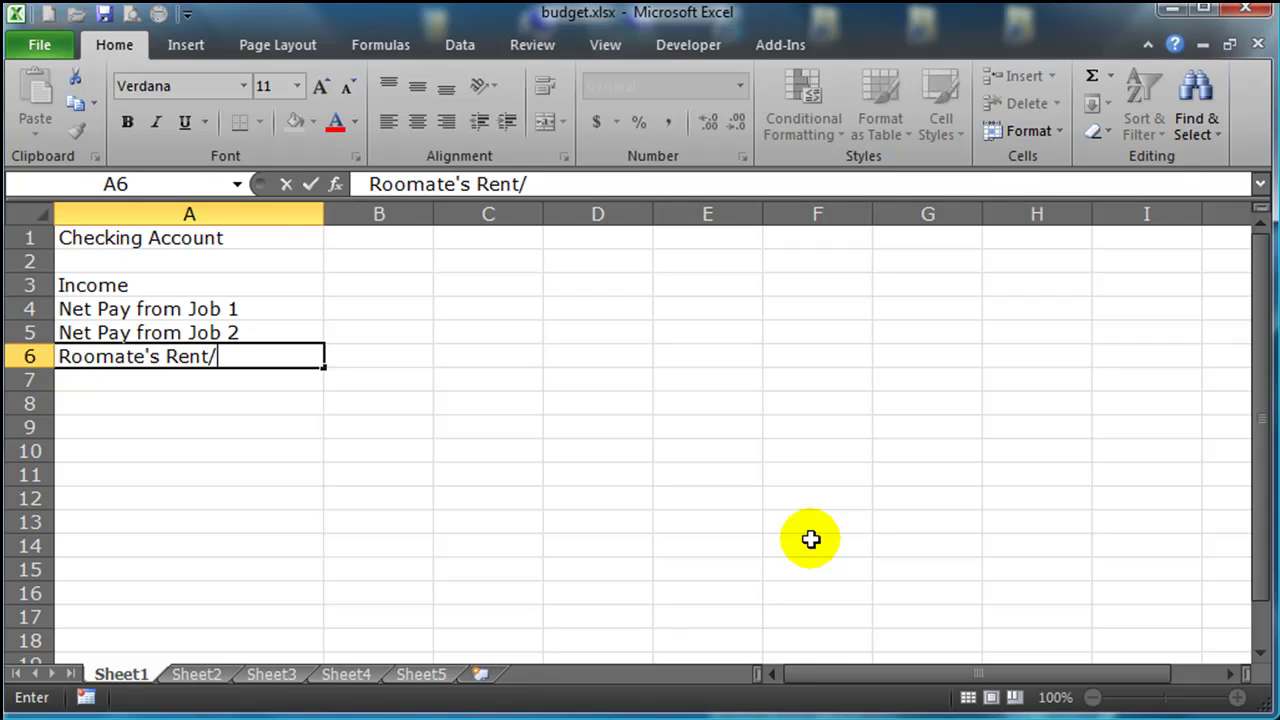
text(Expenses)
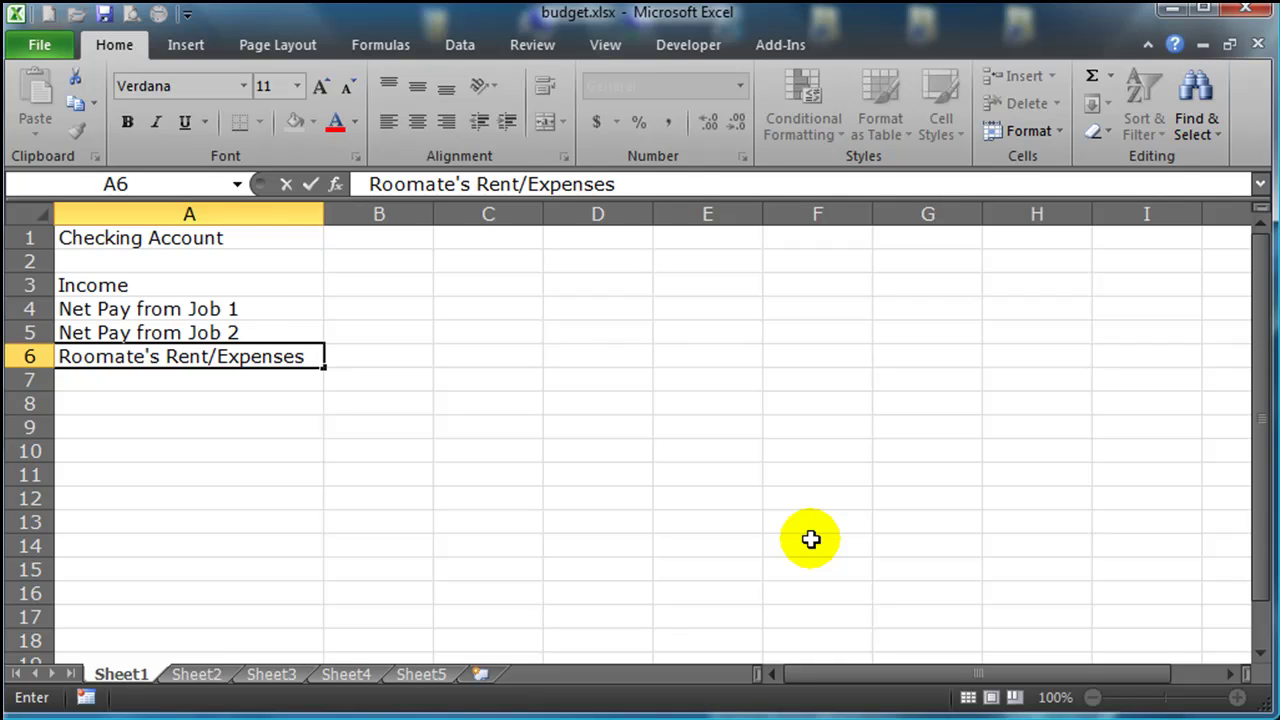
key(Return)
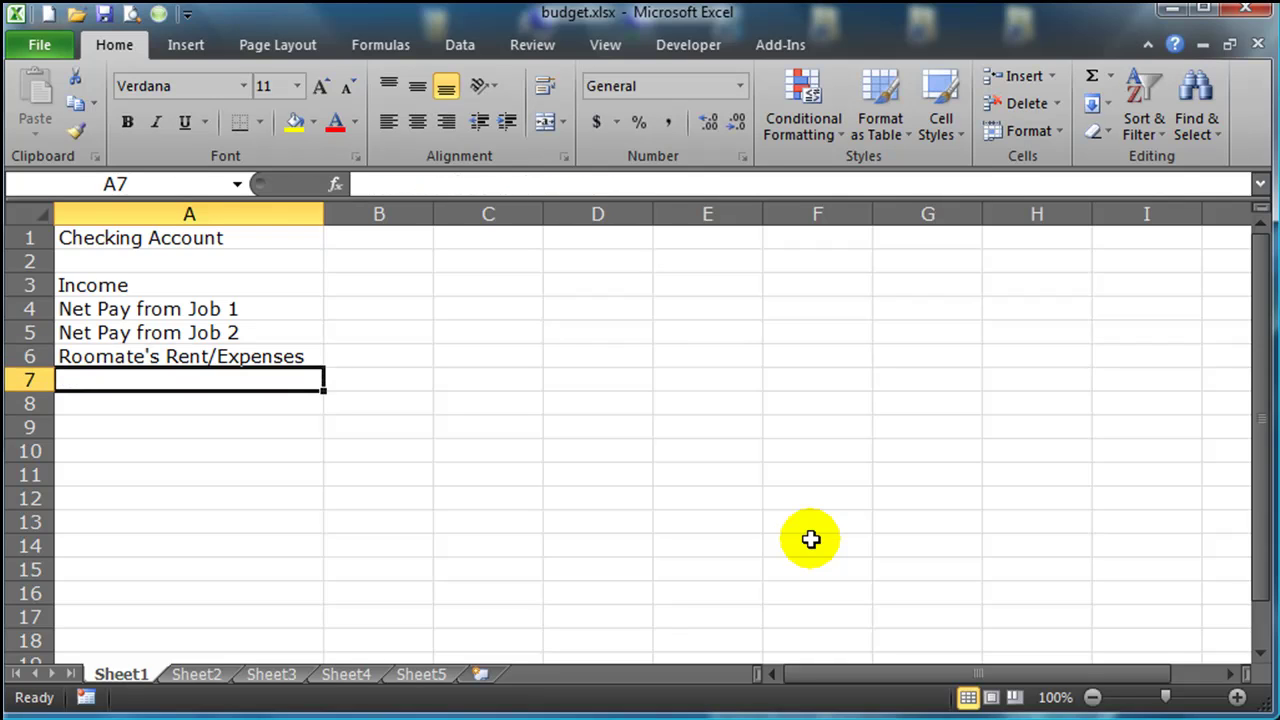
Enter the section heading "Expenses" in cell A8, leaving row 7 empty below the income items
key(Return)
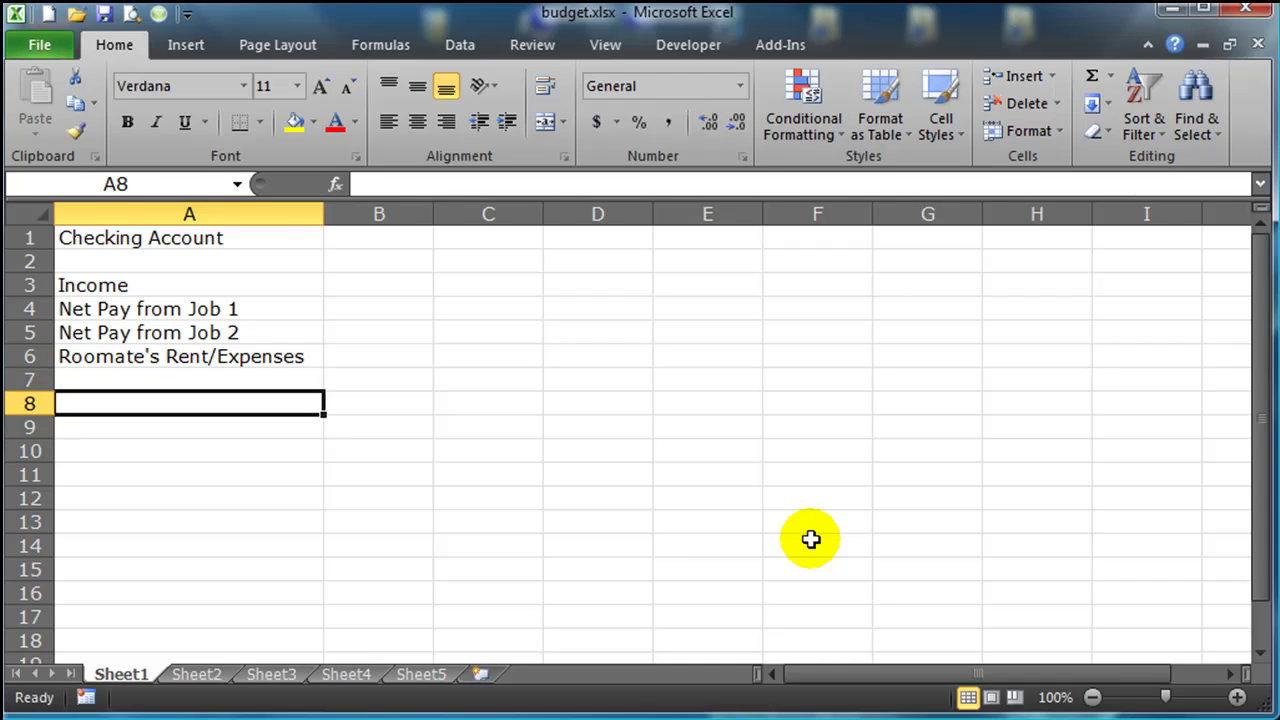
text(Expenses)
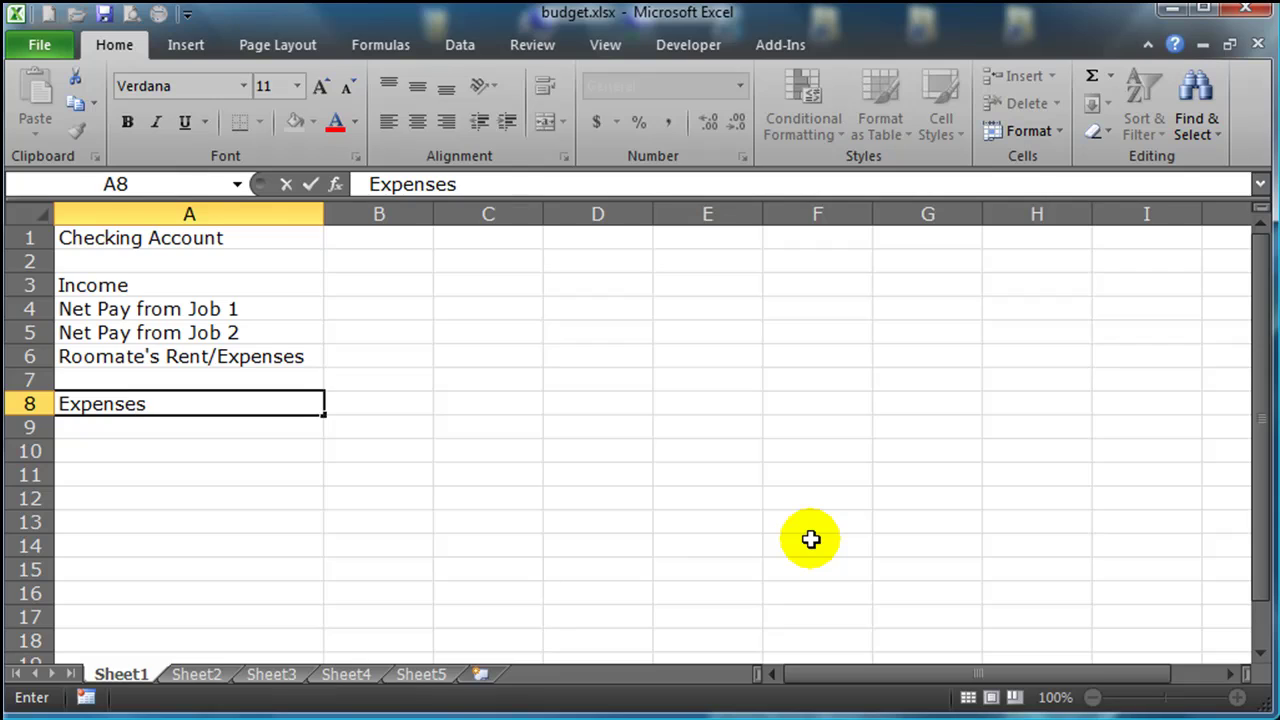
key(Return)
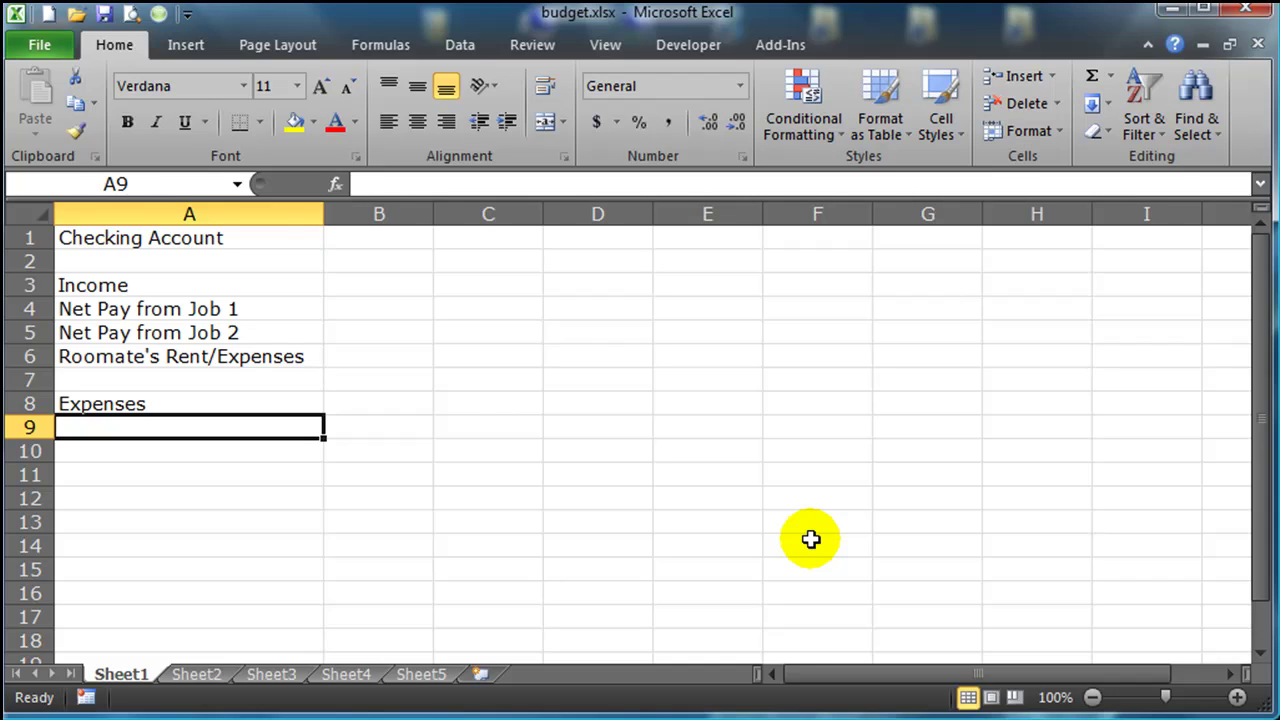
Enter the expense labels "Freedom Fund" in A9 and "Roth IRA" in A10
text(F)
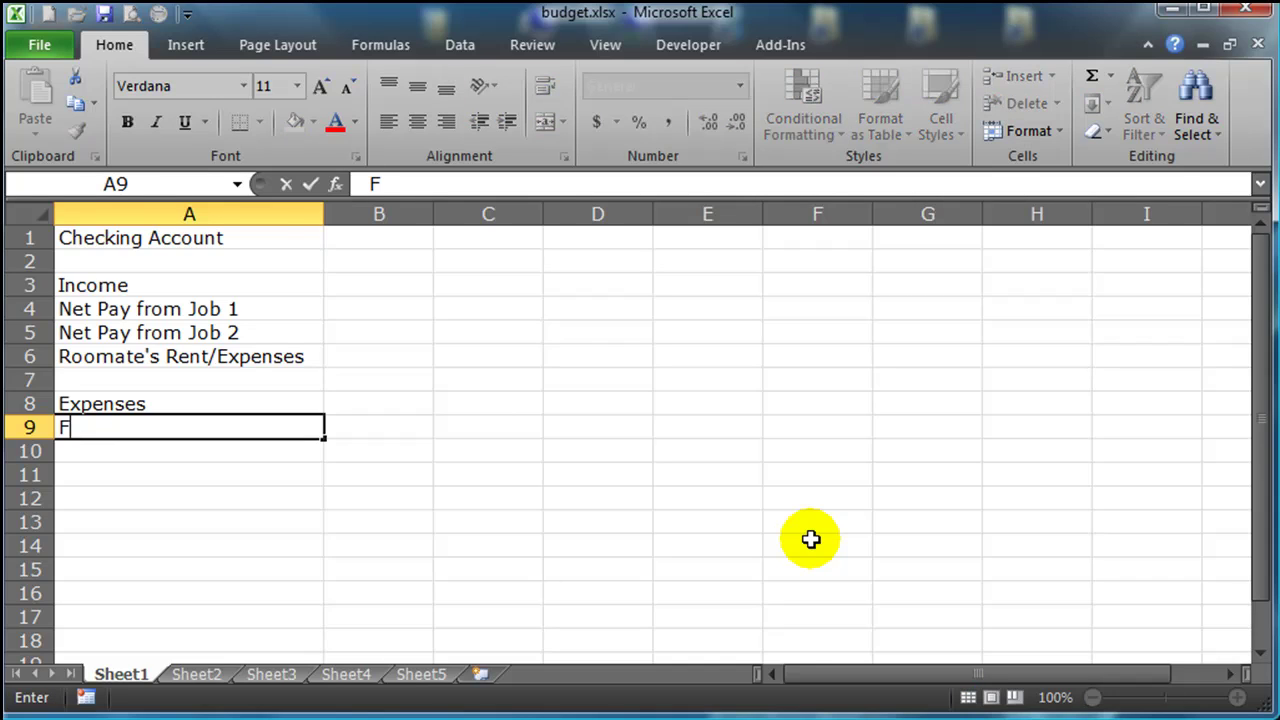
text(reedom Fund)
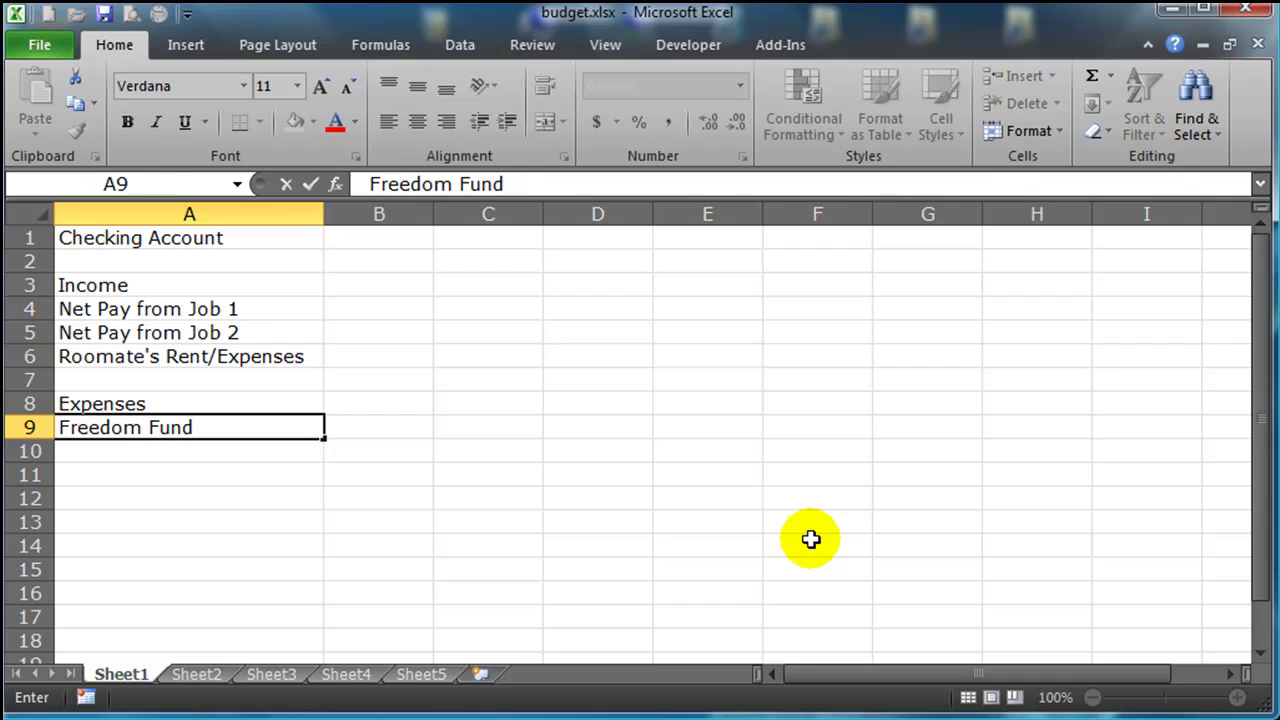
key(Return)
text(Roth)
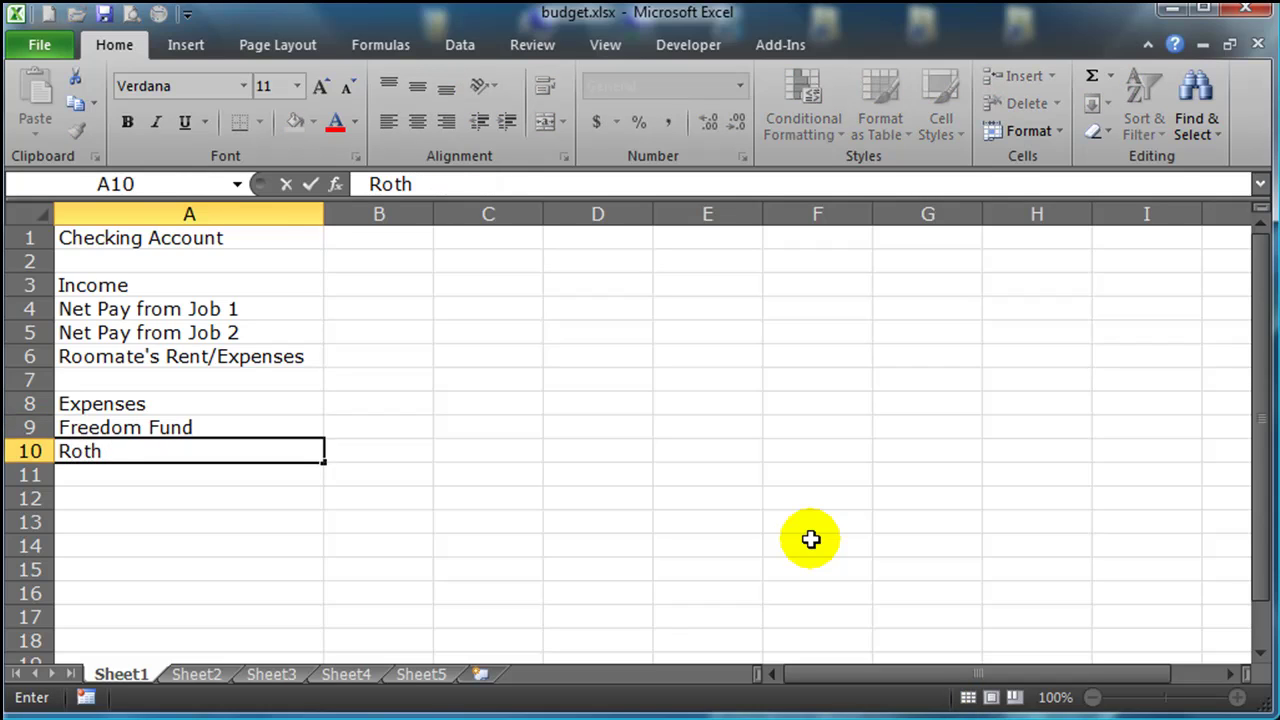
text( IRA)
key(Return)
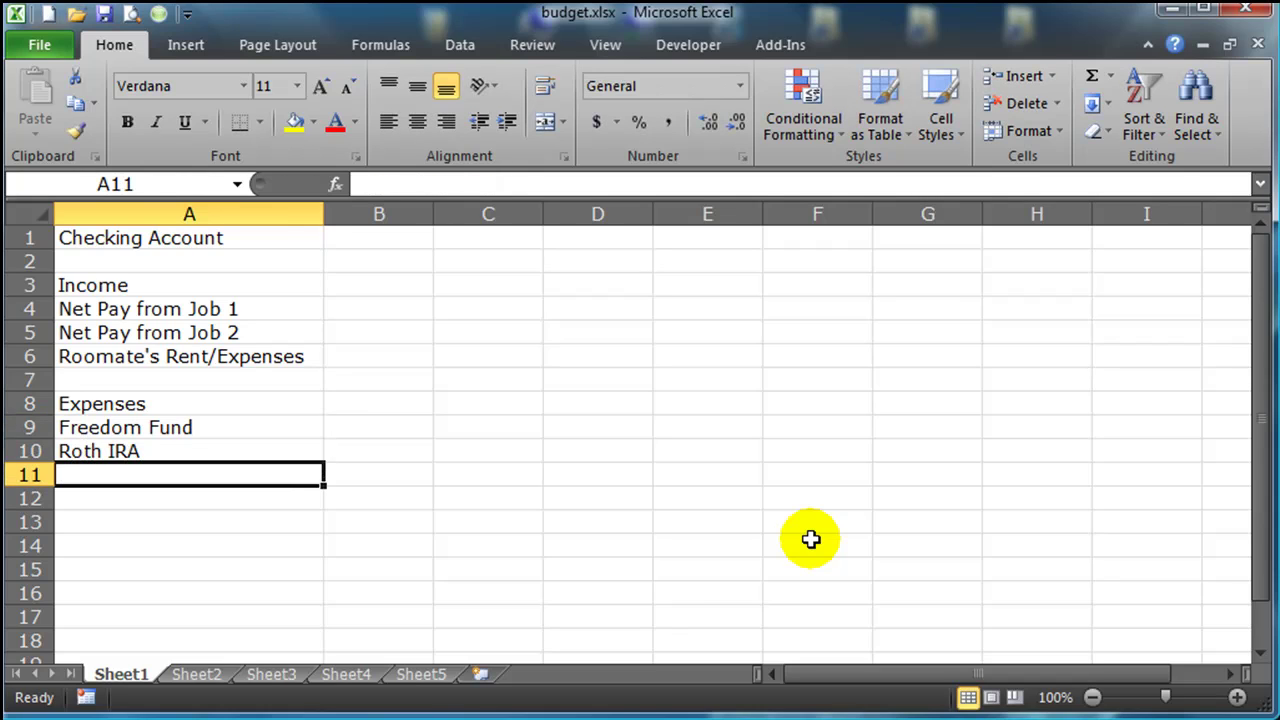
Enter the expense labels "Mortgage" in A11 and "Student Loan" in A12
text(Mortc)
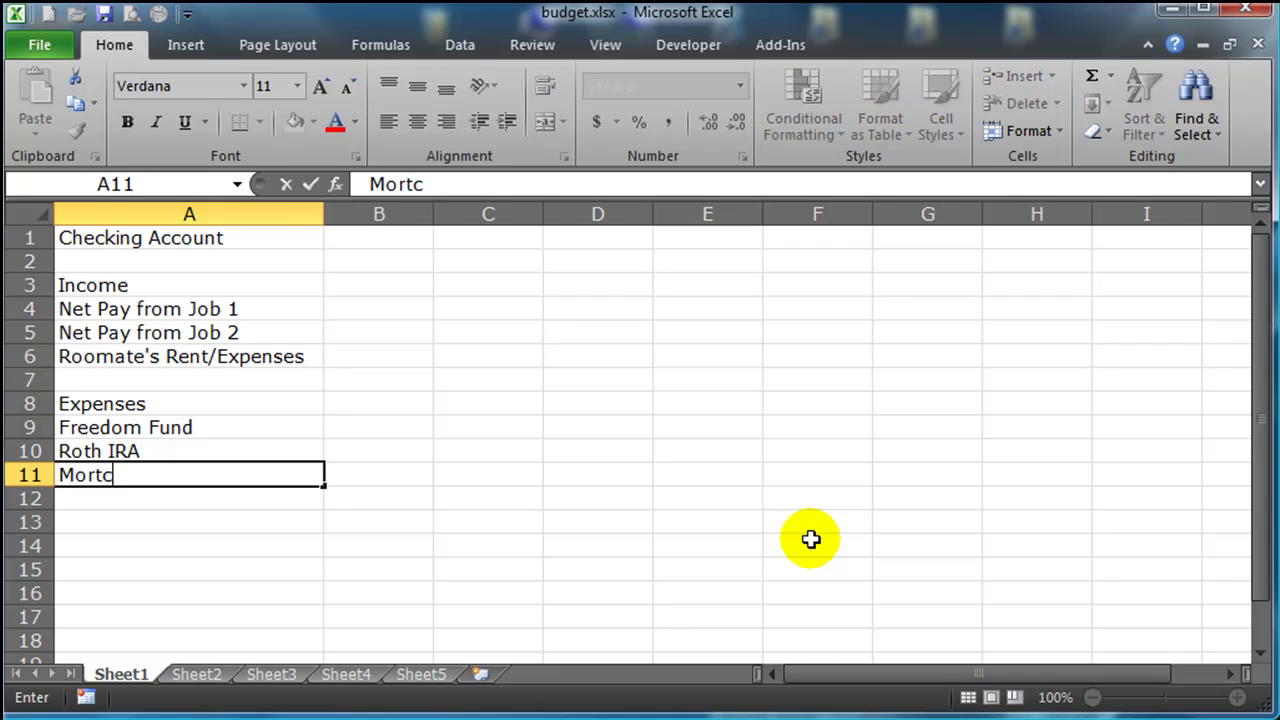
key(BackSpace)
text(gage)
key(Return)
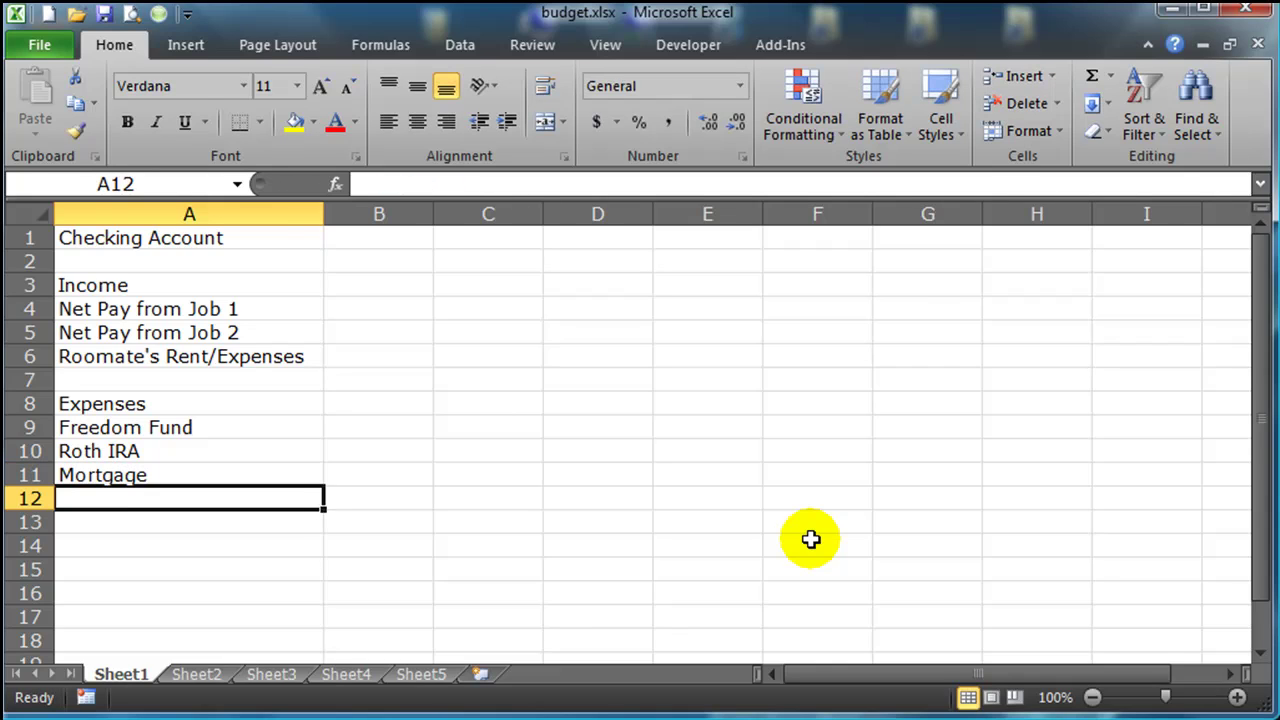
text(Student Loan)
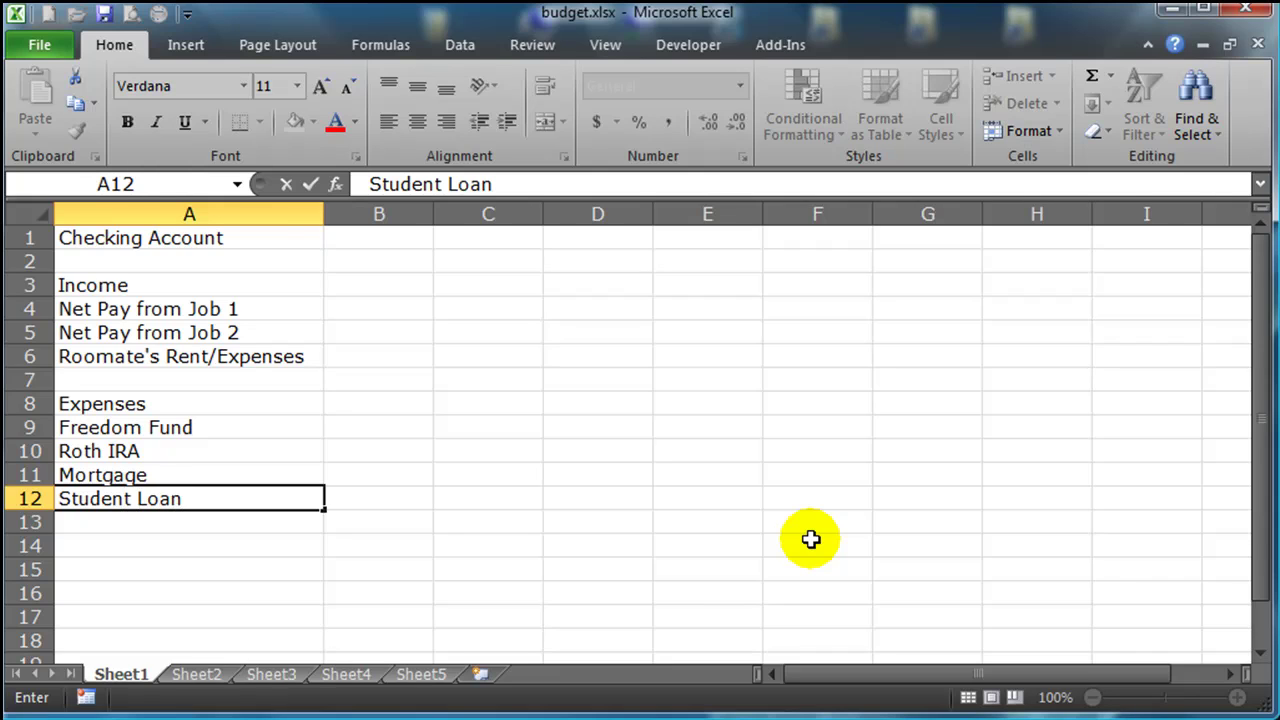
key(Return)
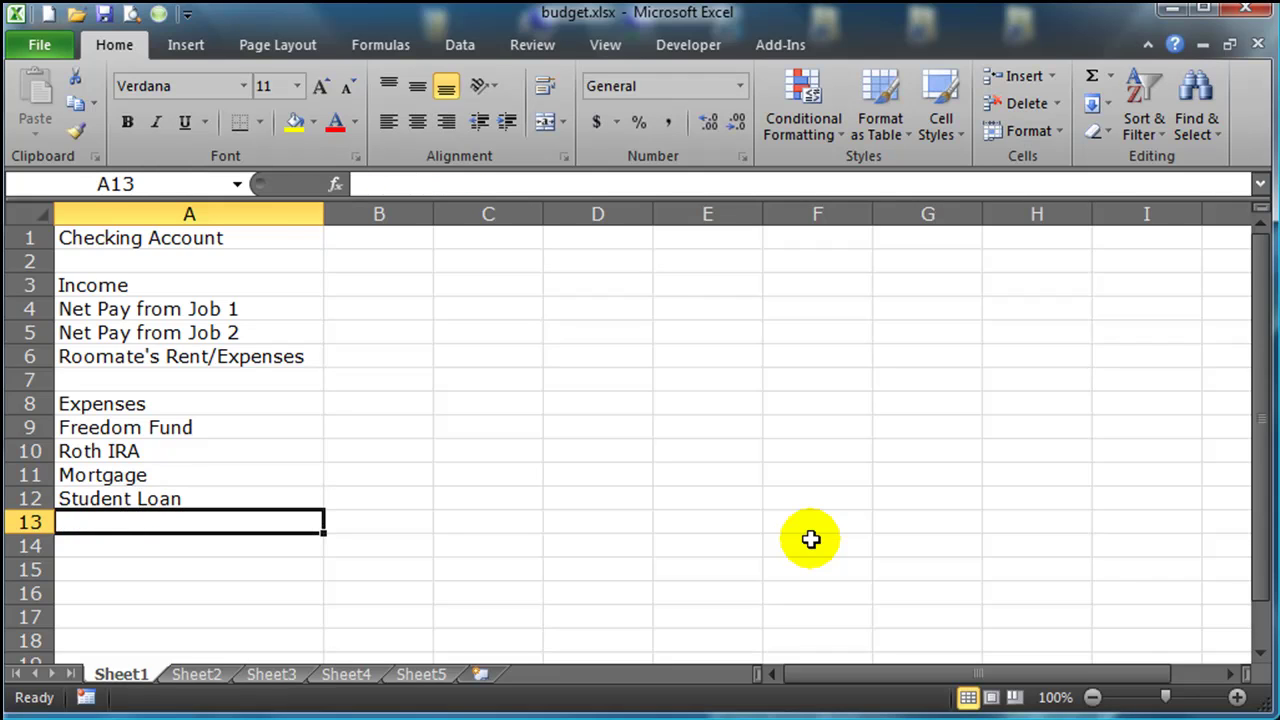
Enter the expense labels "Dining Out" in A13 and "Groceries" in A14
text(Dining OUt)
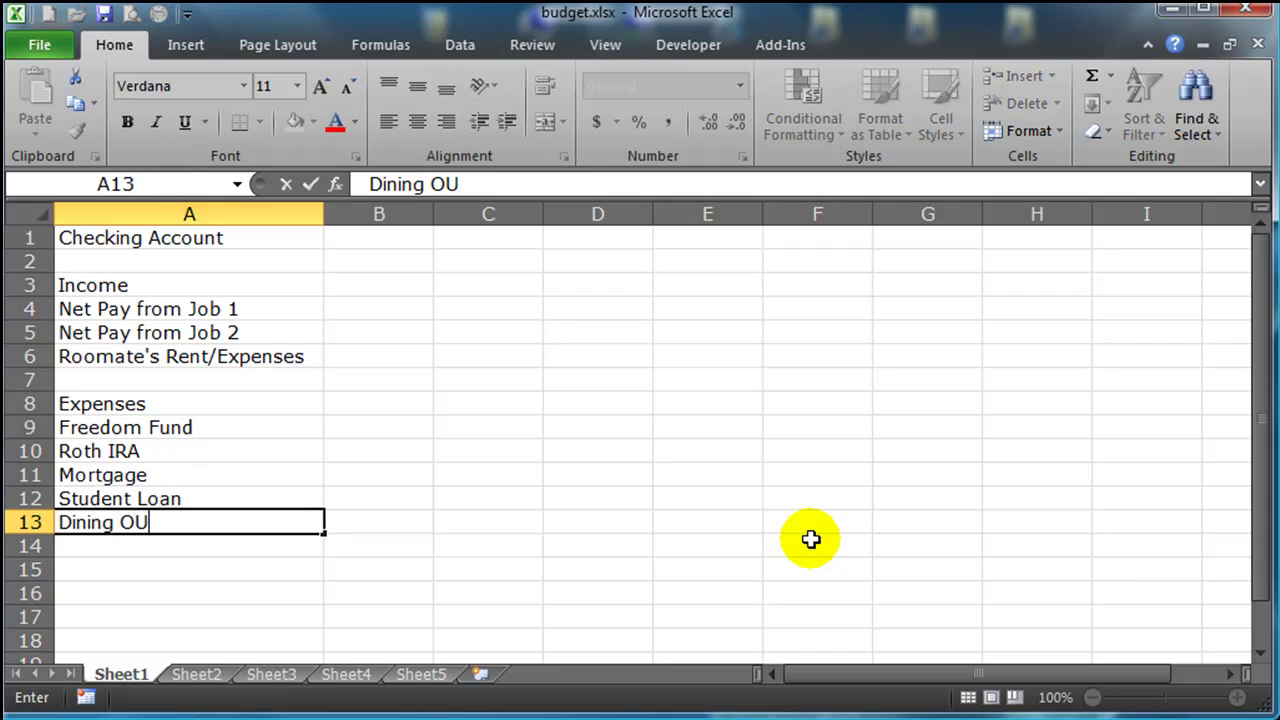
key(BackSpace)
key(BackSpace)
text(ut)
key(Return)
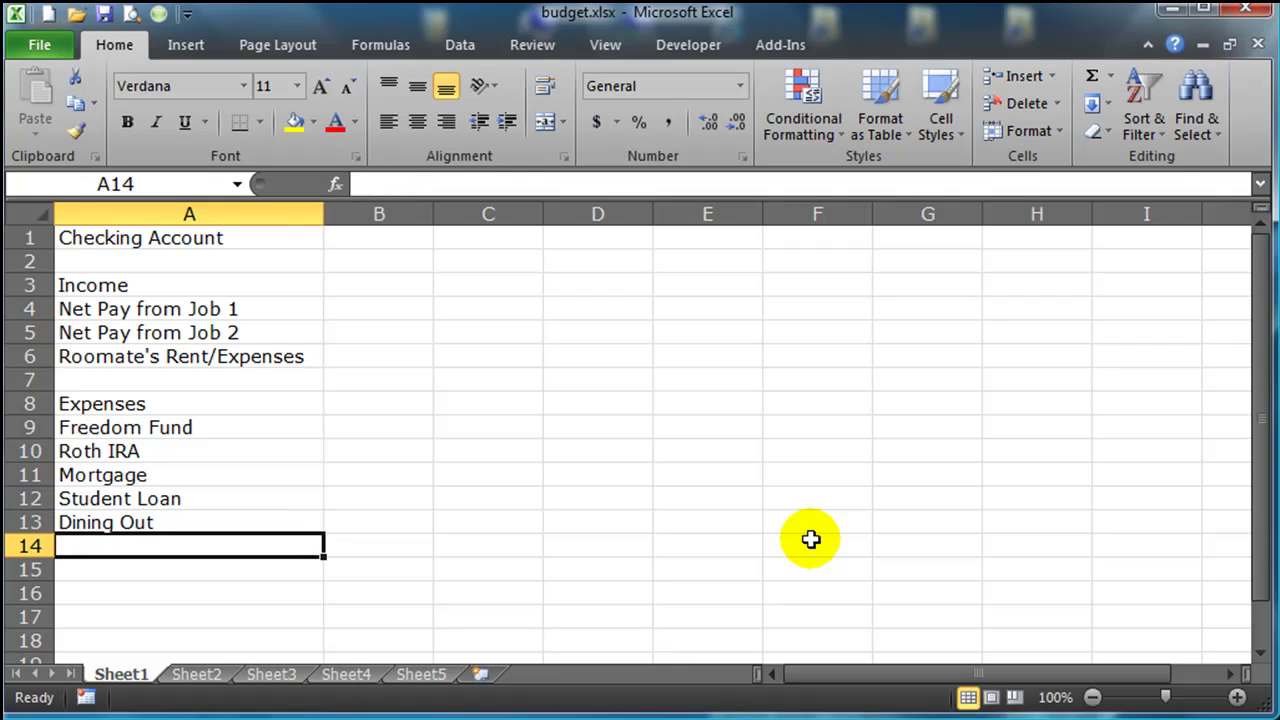
text(Groceries)
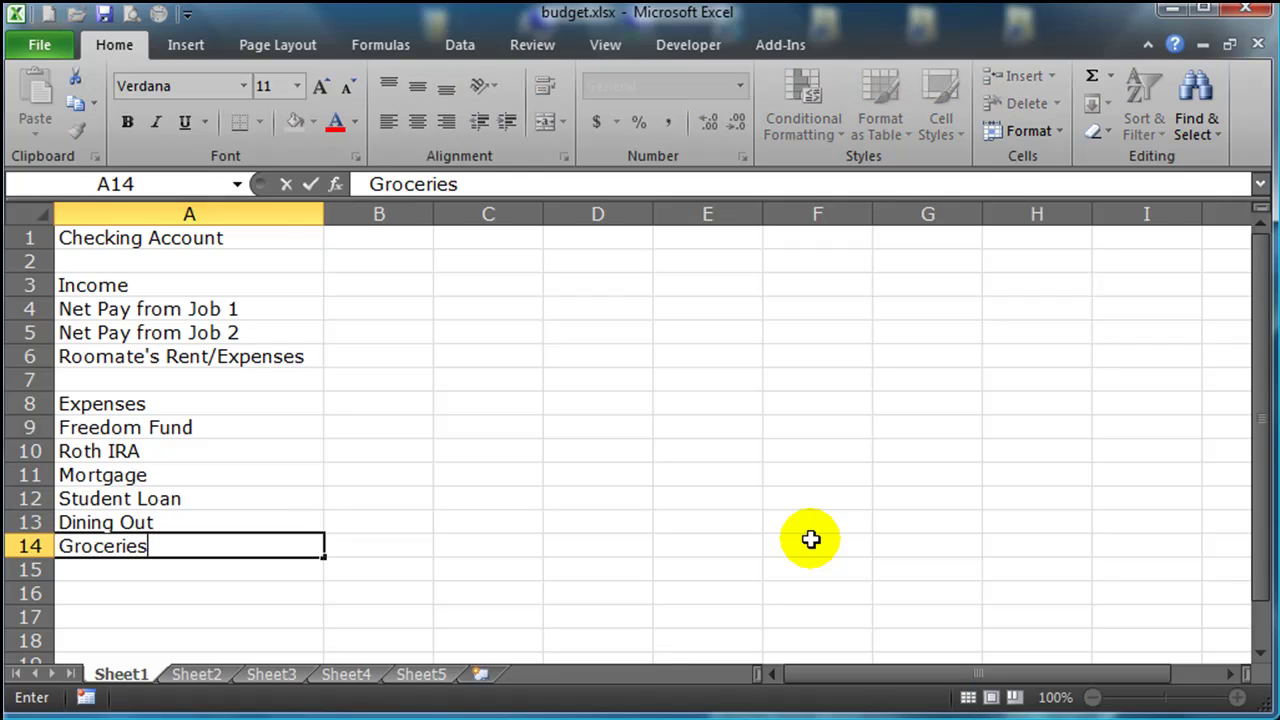
key(Return)
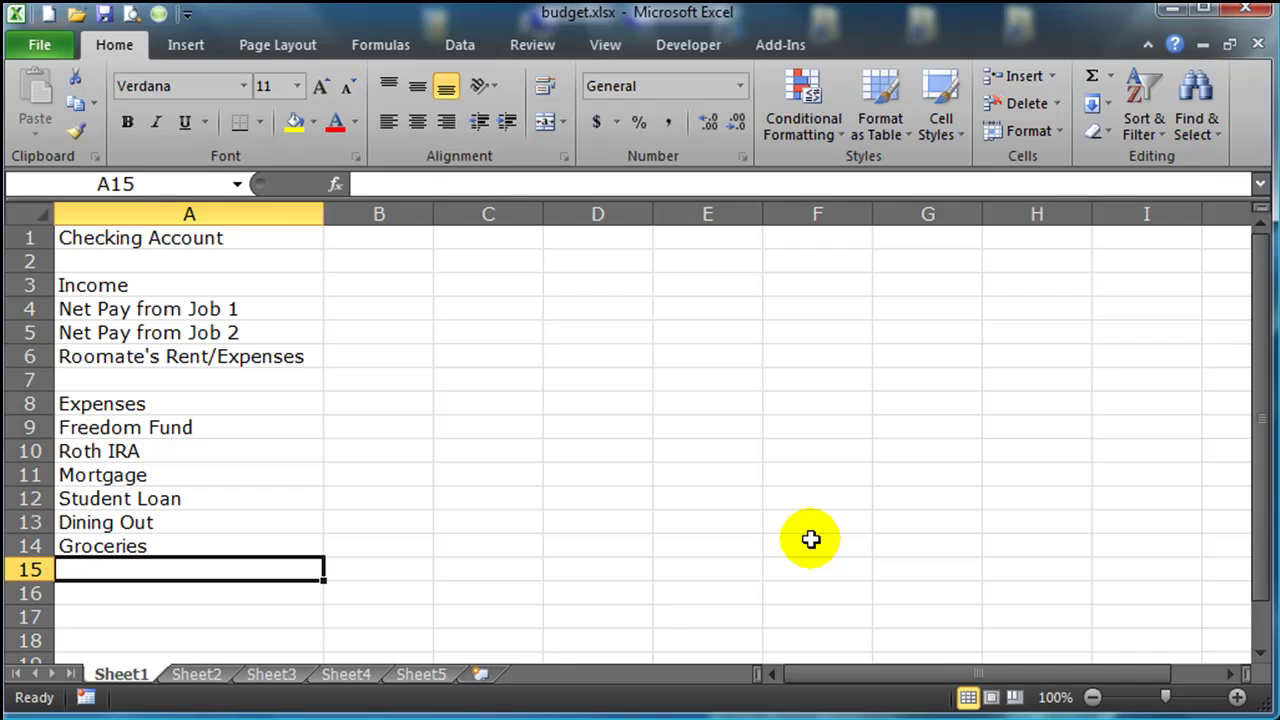
Enter the expense labels "Entertainment" in A15 and "Cable/Internet" in A16
text(Entertainme)
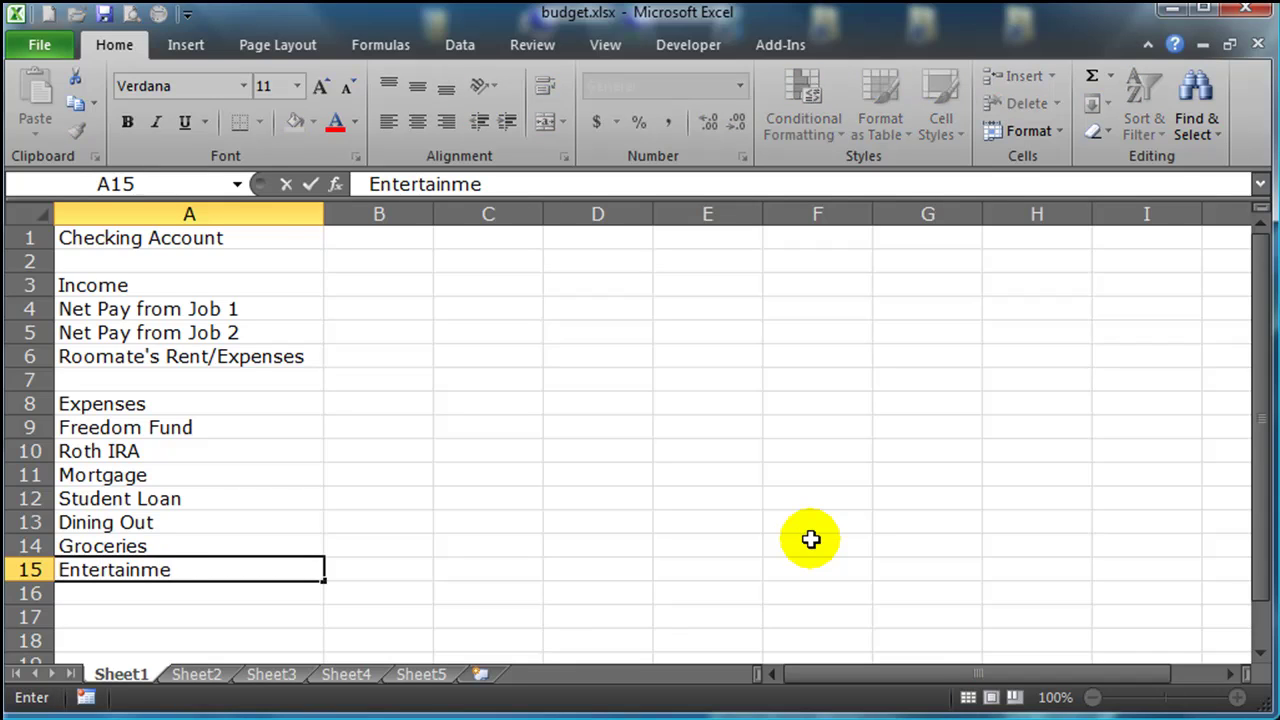
text(nt)
key(Return)
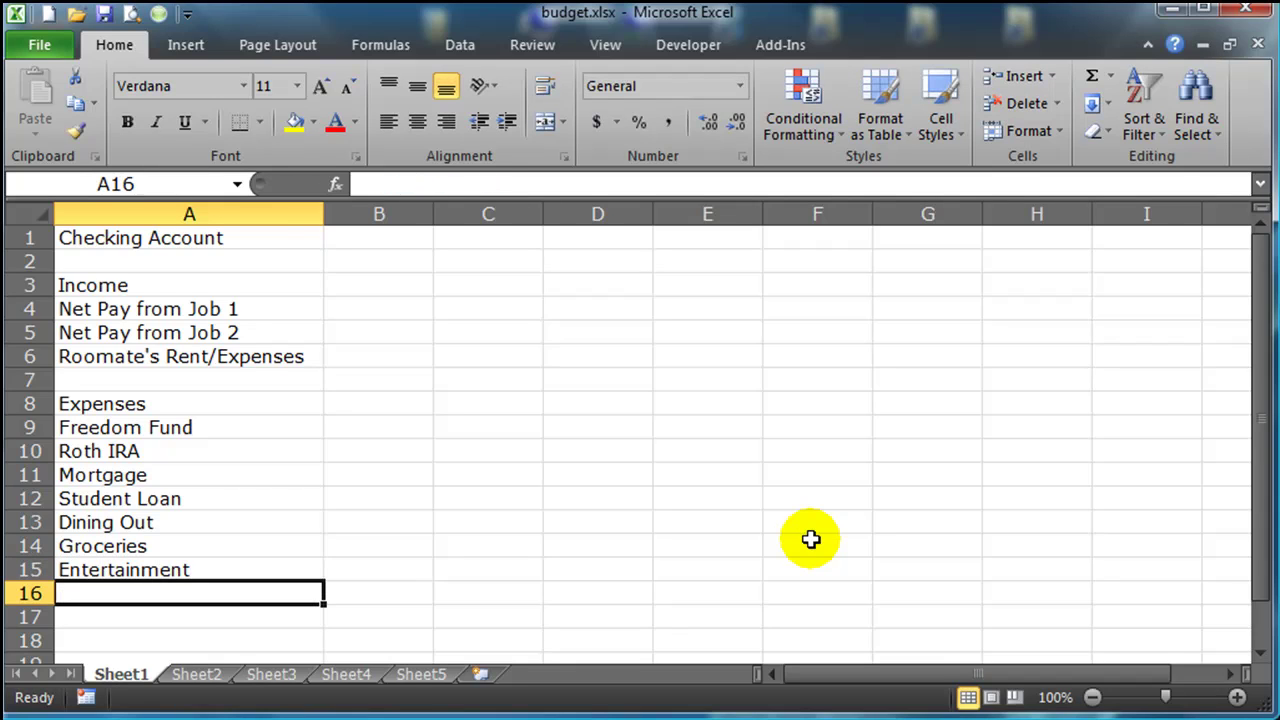
text(Cable)
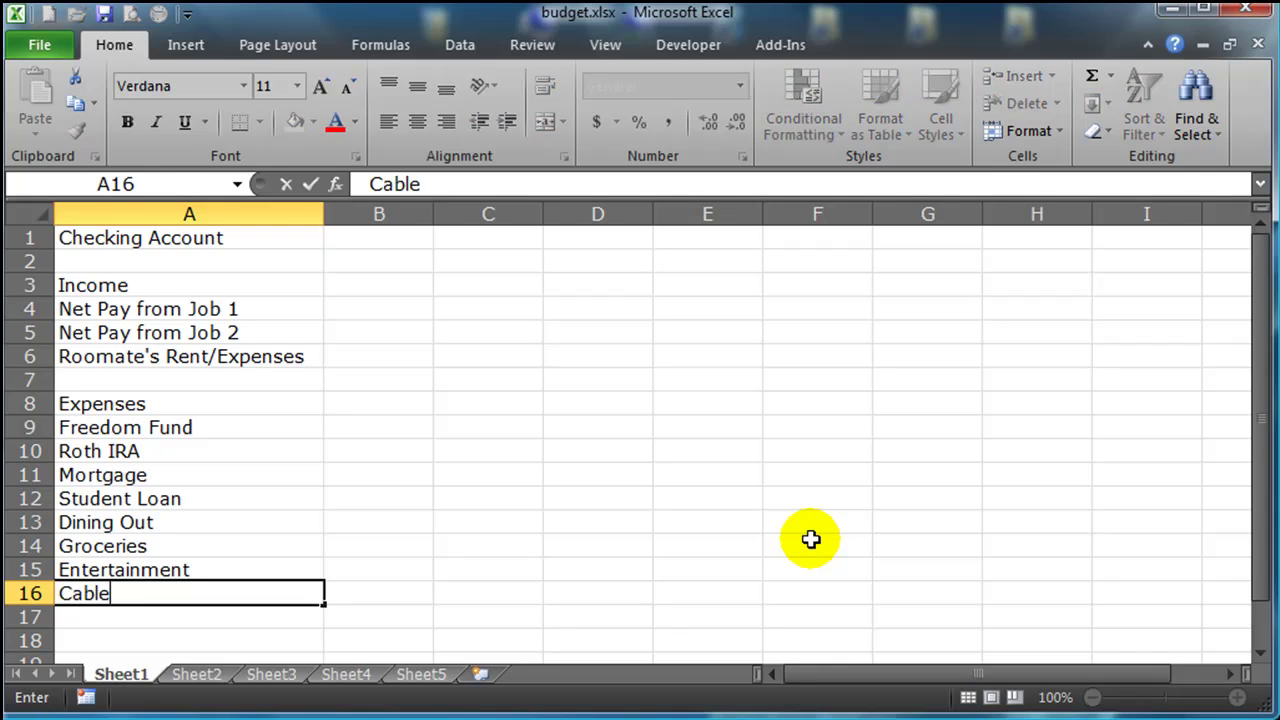
text(/Internet)
key(Return)
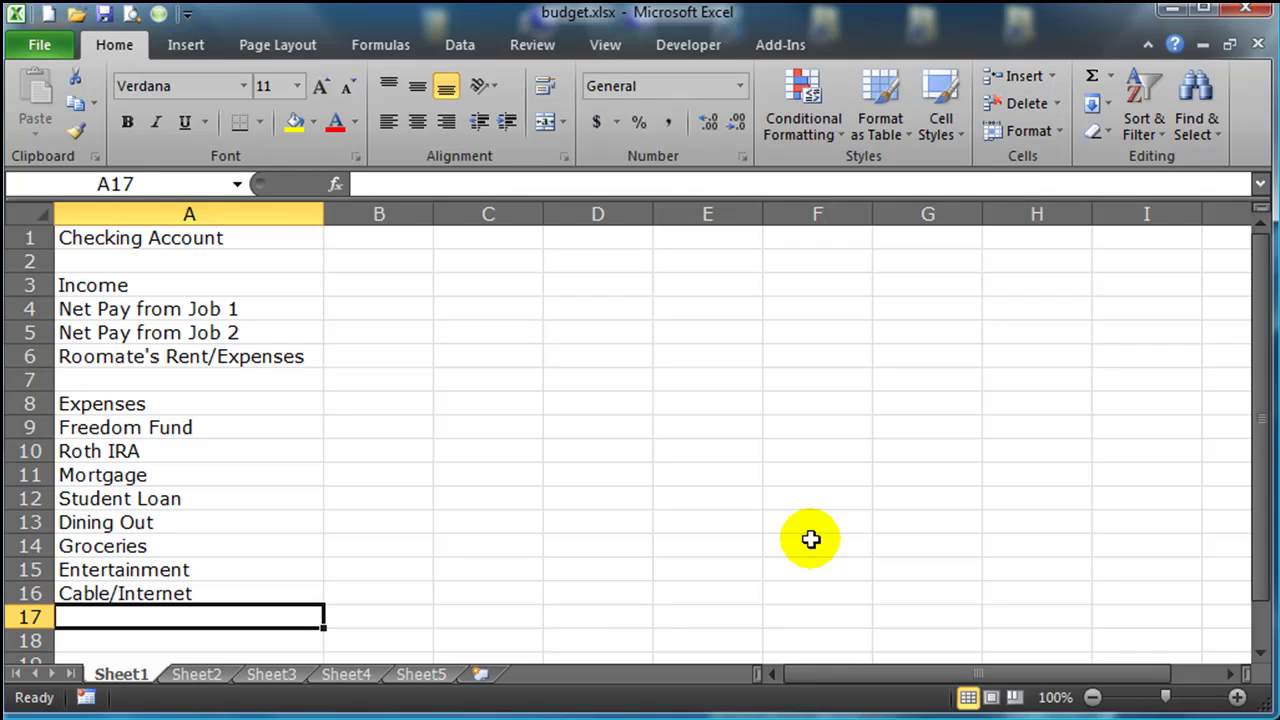
Enter the utility expense labels "Sewer" in A17, "Water" in A18 and "Gas" in A19
text(Sewer)
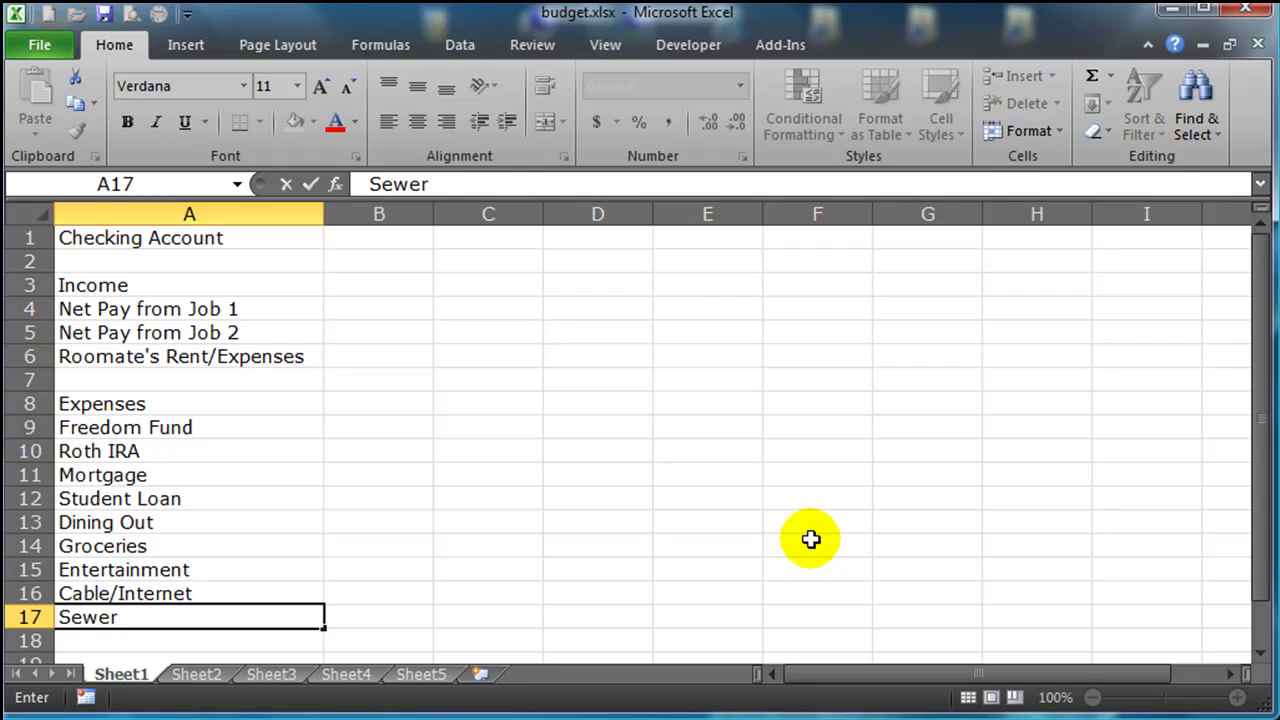
key(Return)
text(Water)
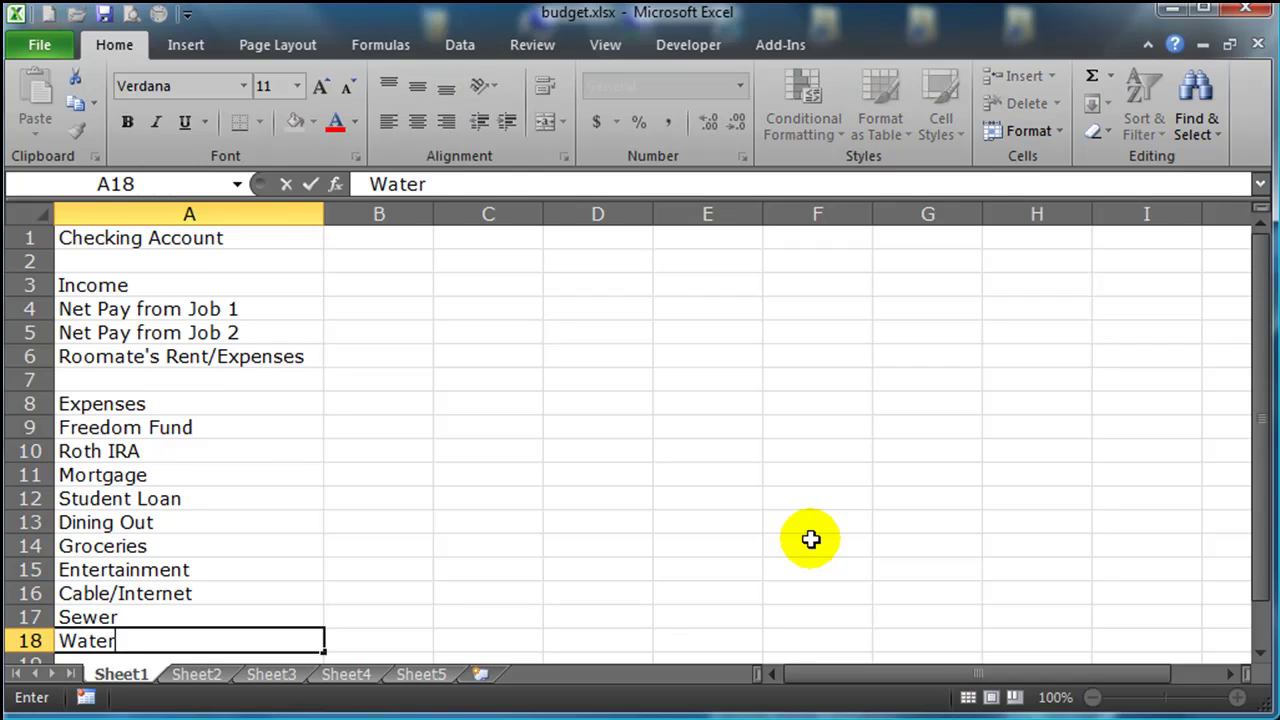
key(Return)
text(Gas)
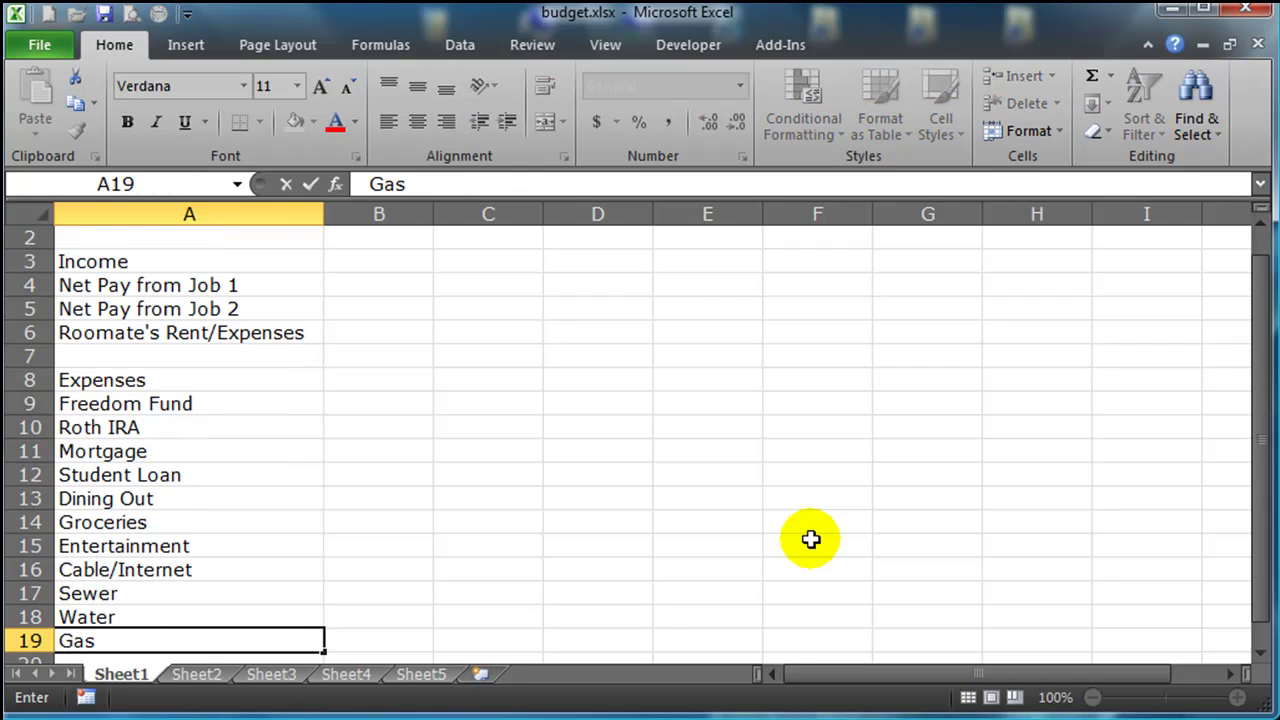
key(Return)
Enter the expense labels "Electric" in A20 and "Garbage" in A21
text(Electric)
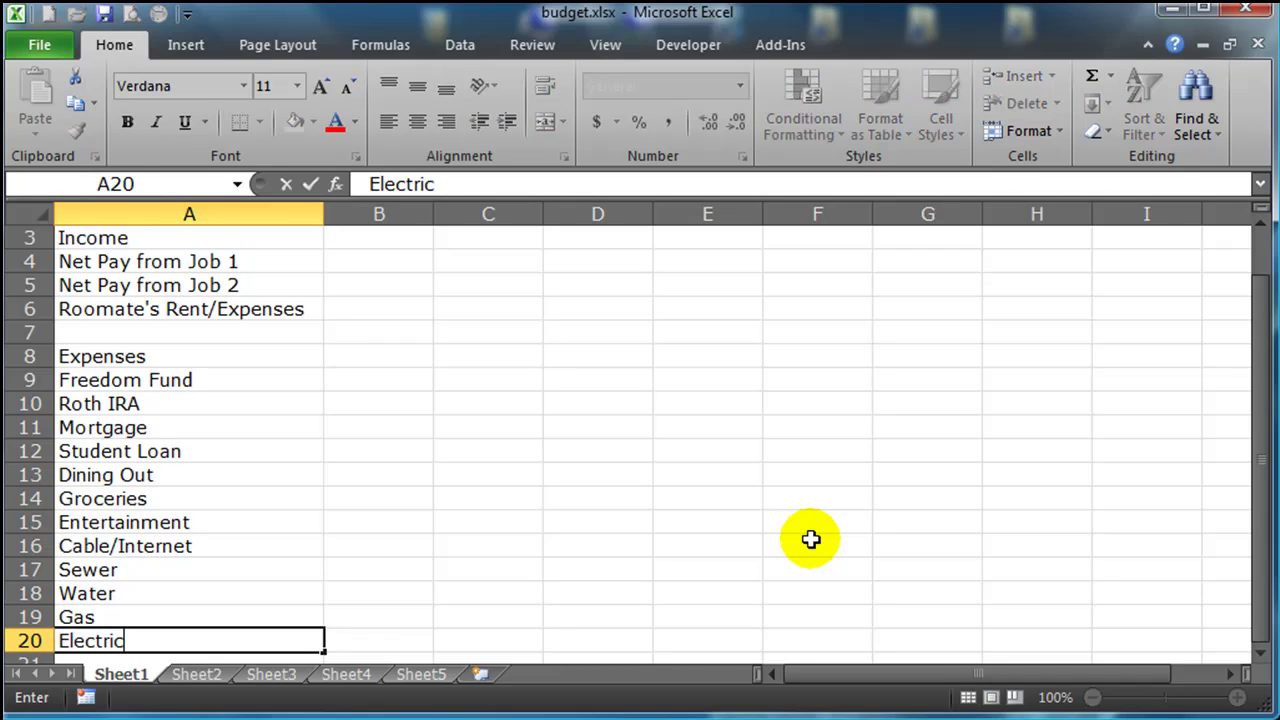
key(Return)
text(Gar)
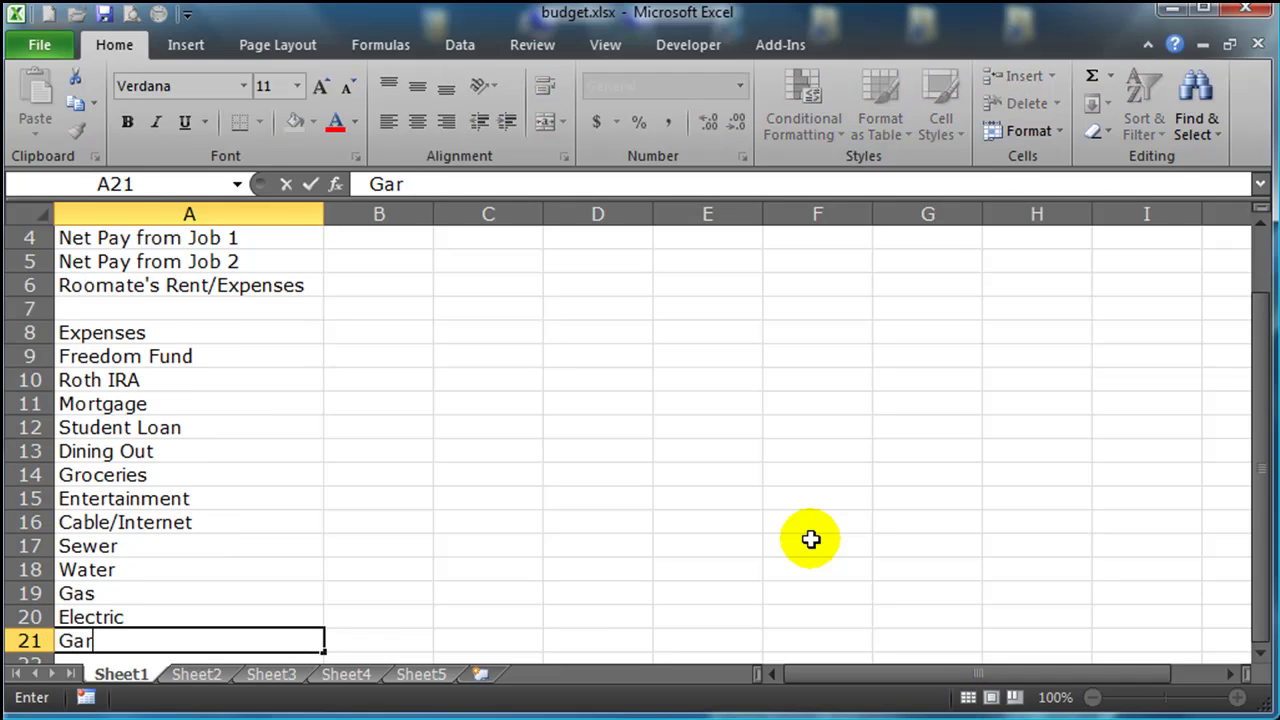
text(bage)
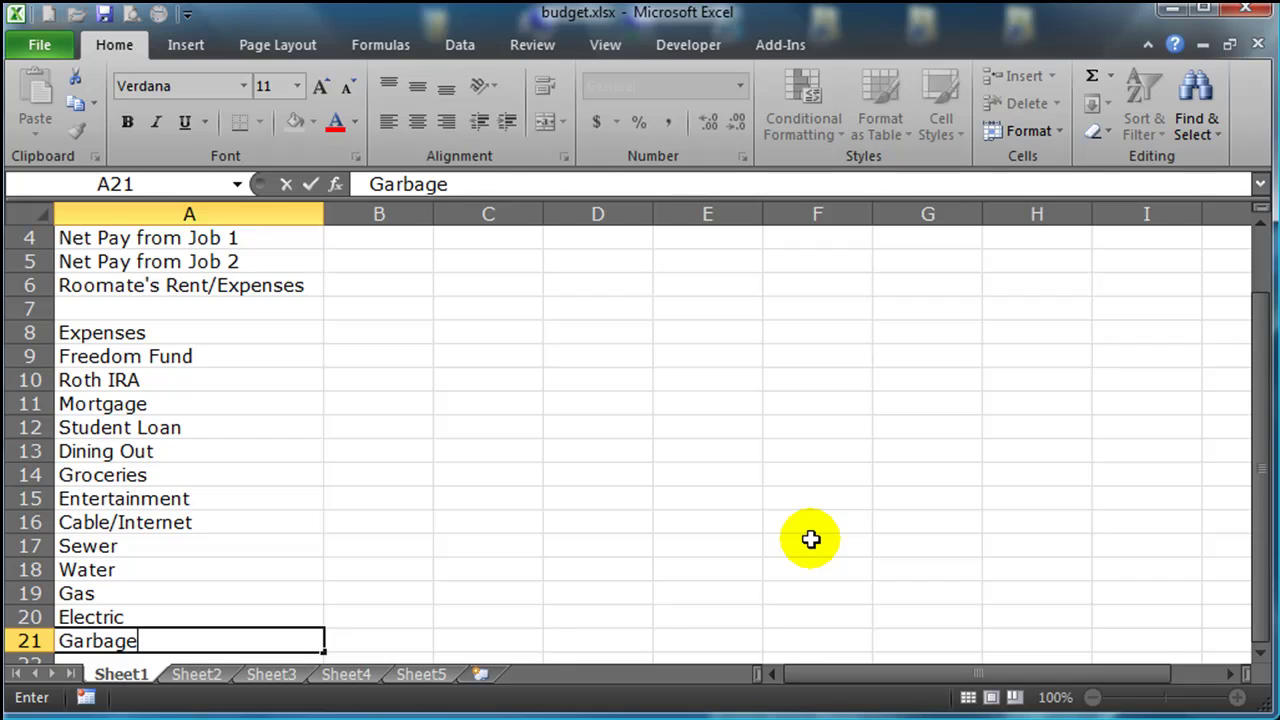
key(Return)
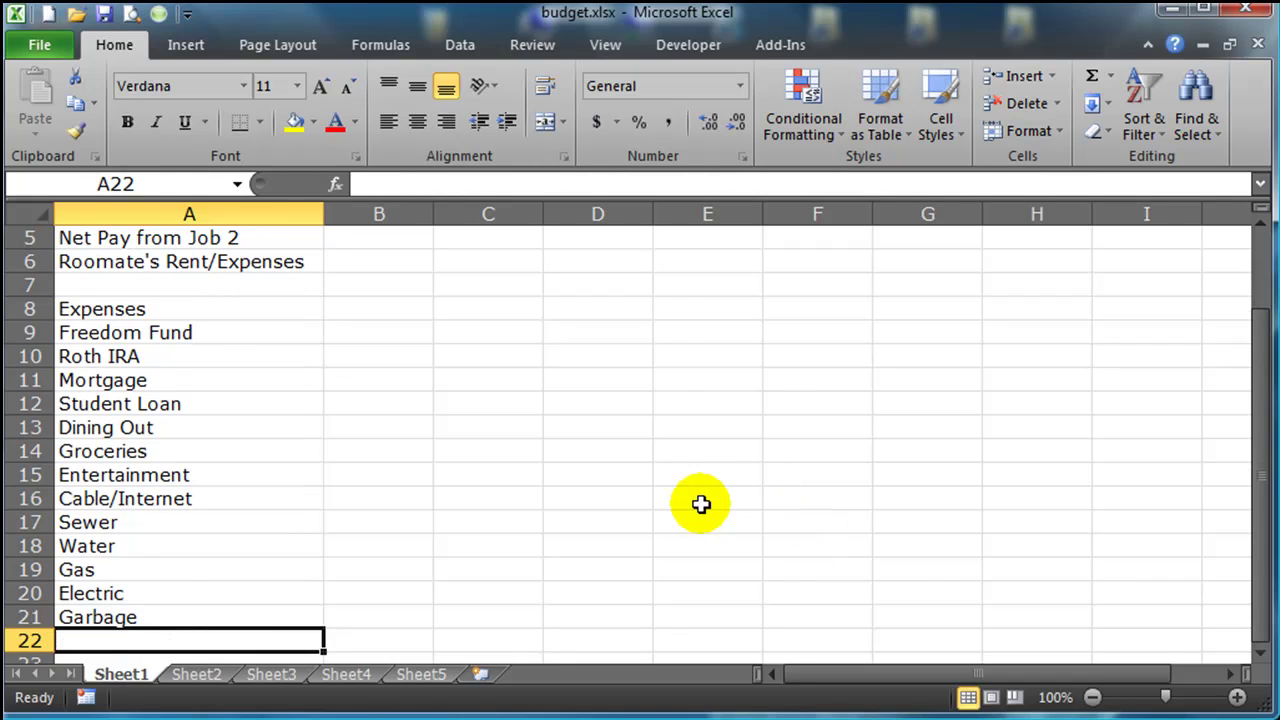
Fill the Income heading cell A3 with a light blue shade from the theme colors
scroll(655, 499, up, 2)
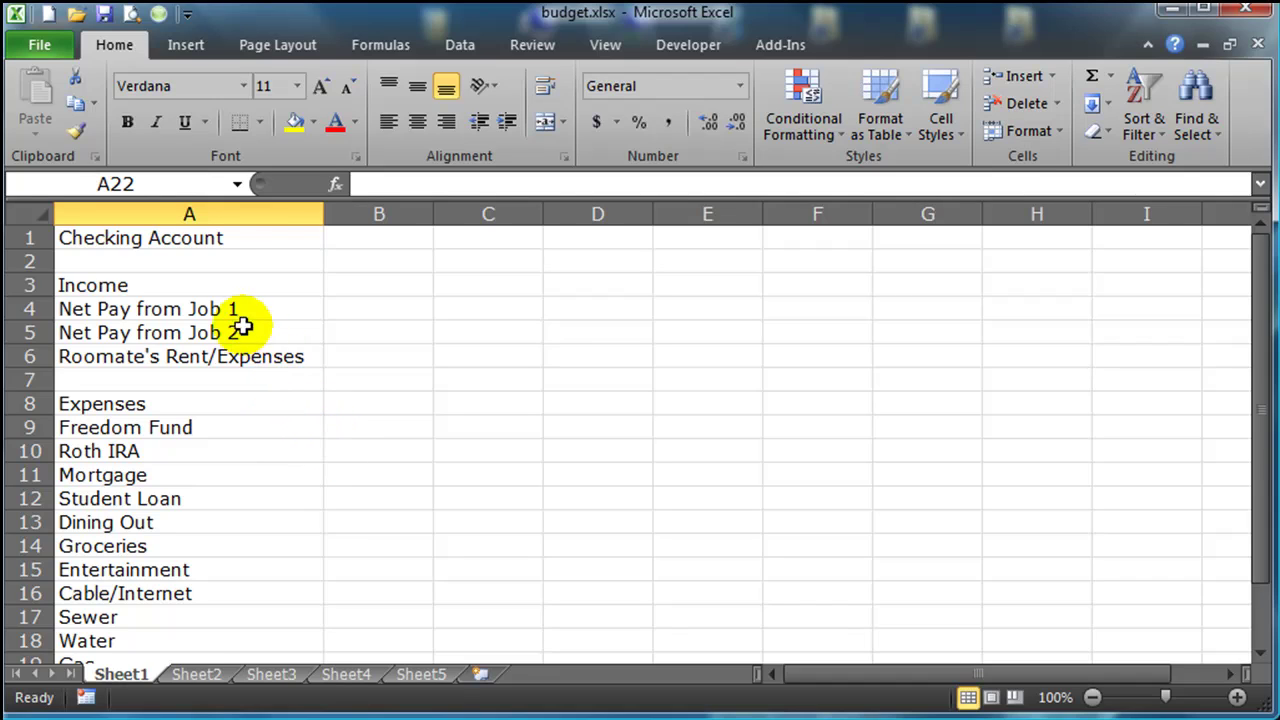
click(184, 286)
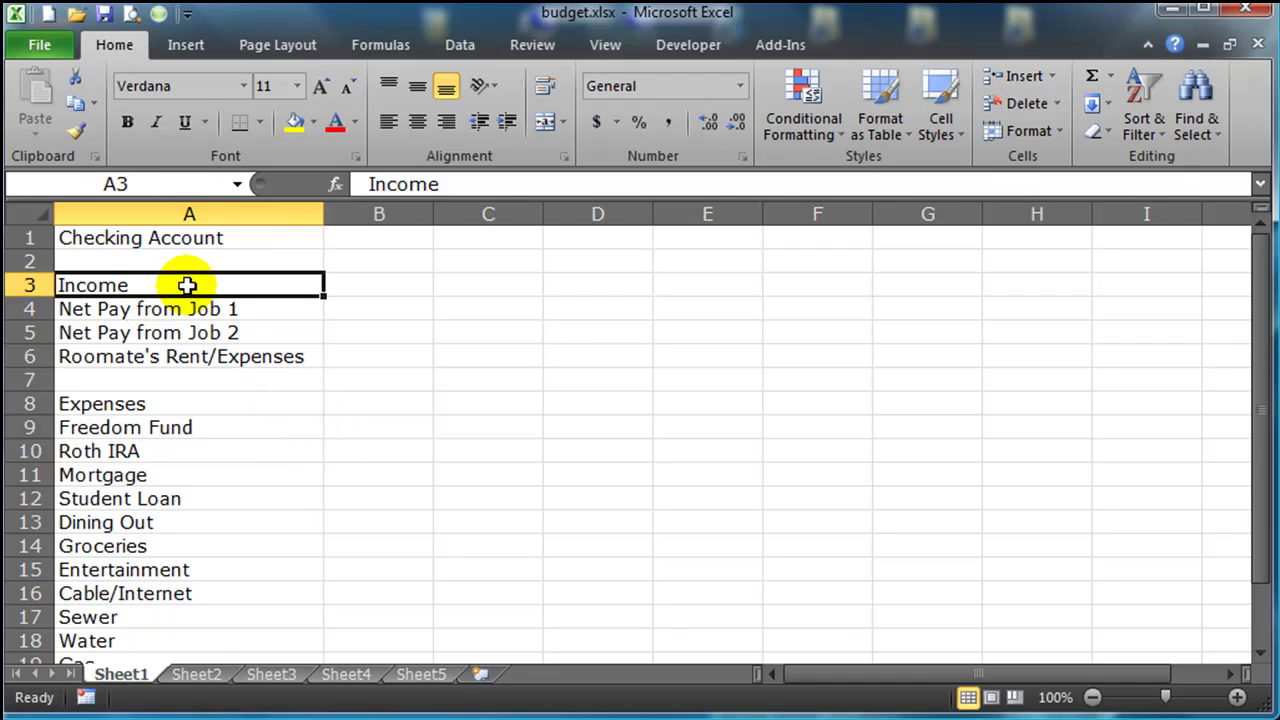
click(170, 356)
click(162, 288)
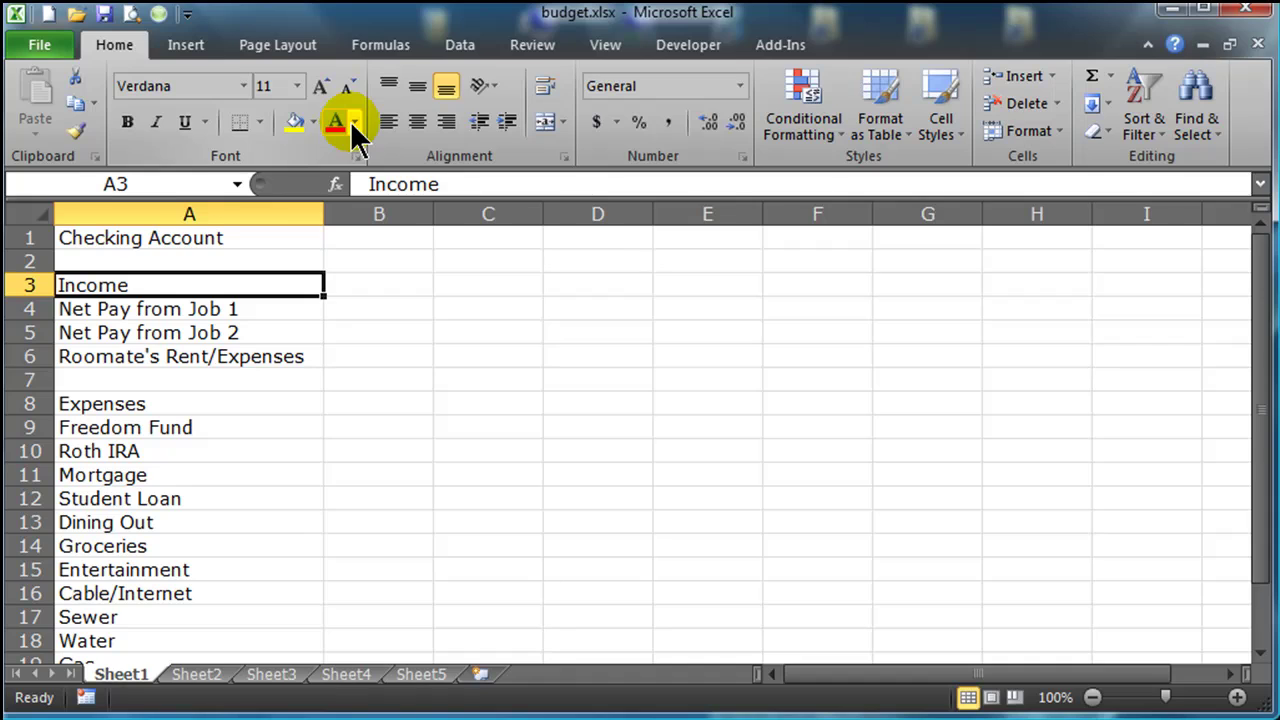
click(313, 121)
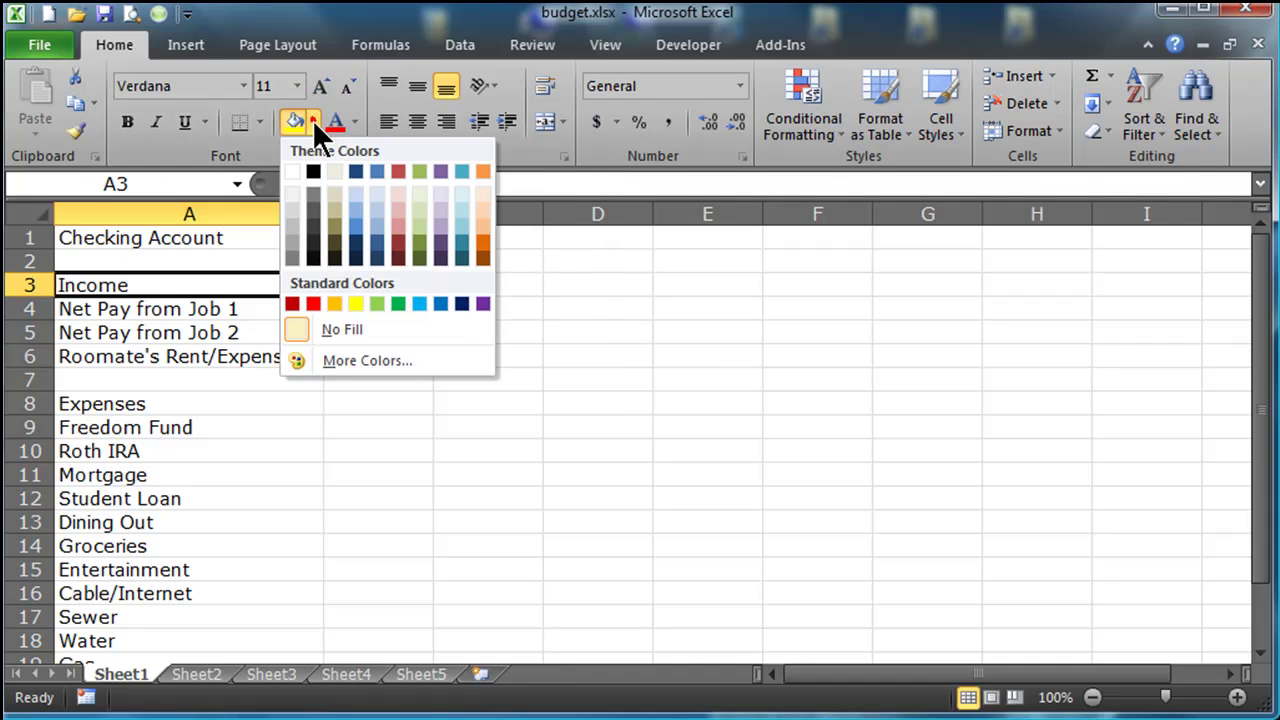
click(355, 206)
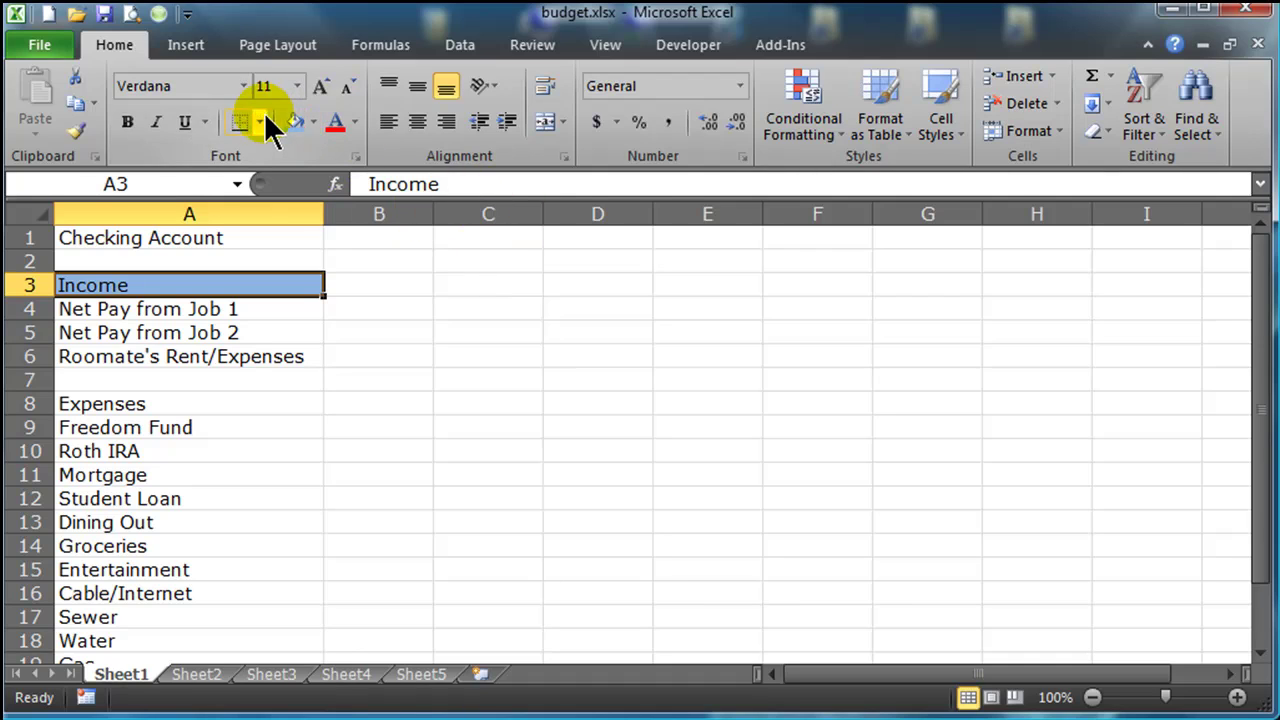
Bold the Income heading in A3 and copy its formatting to the Expenses heading in A8
click(124, 121)
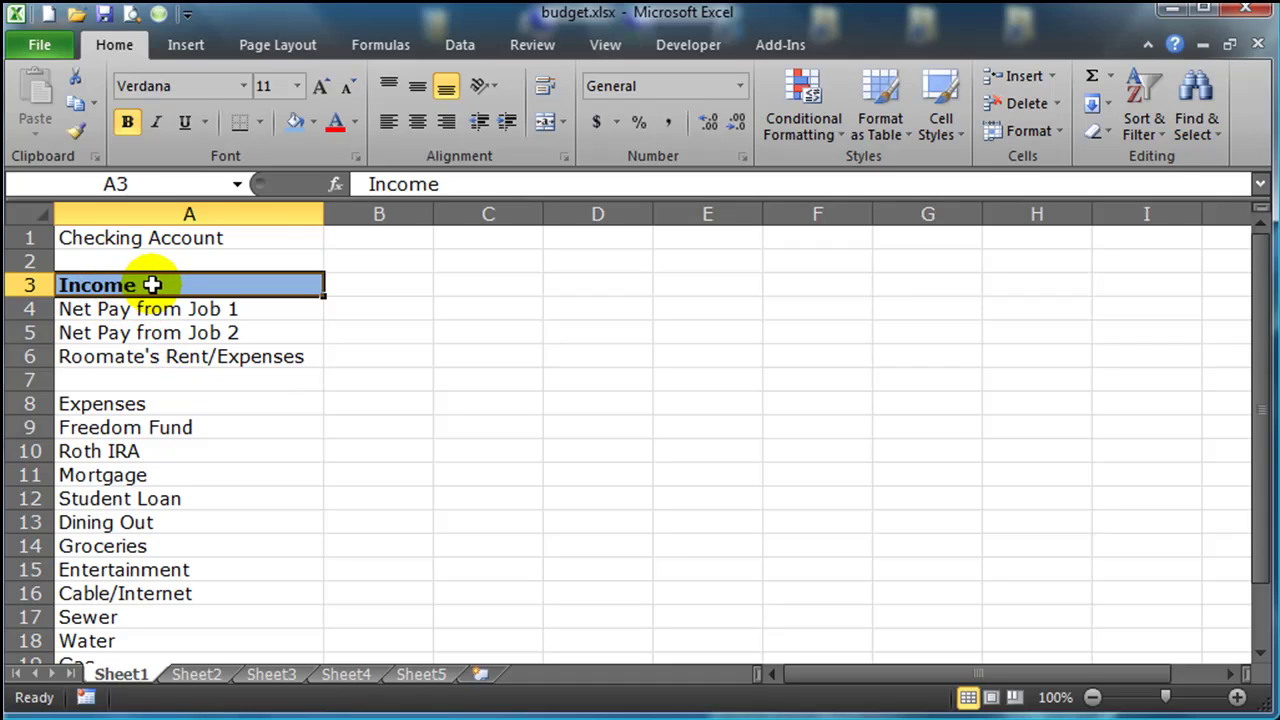
click(79, 130)
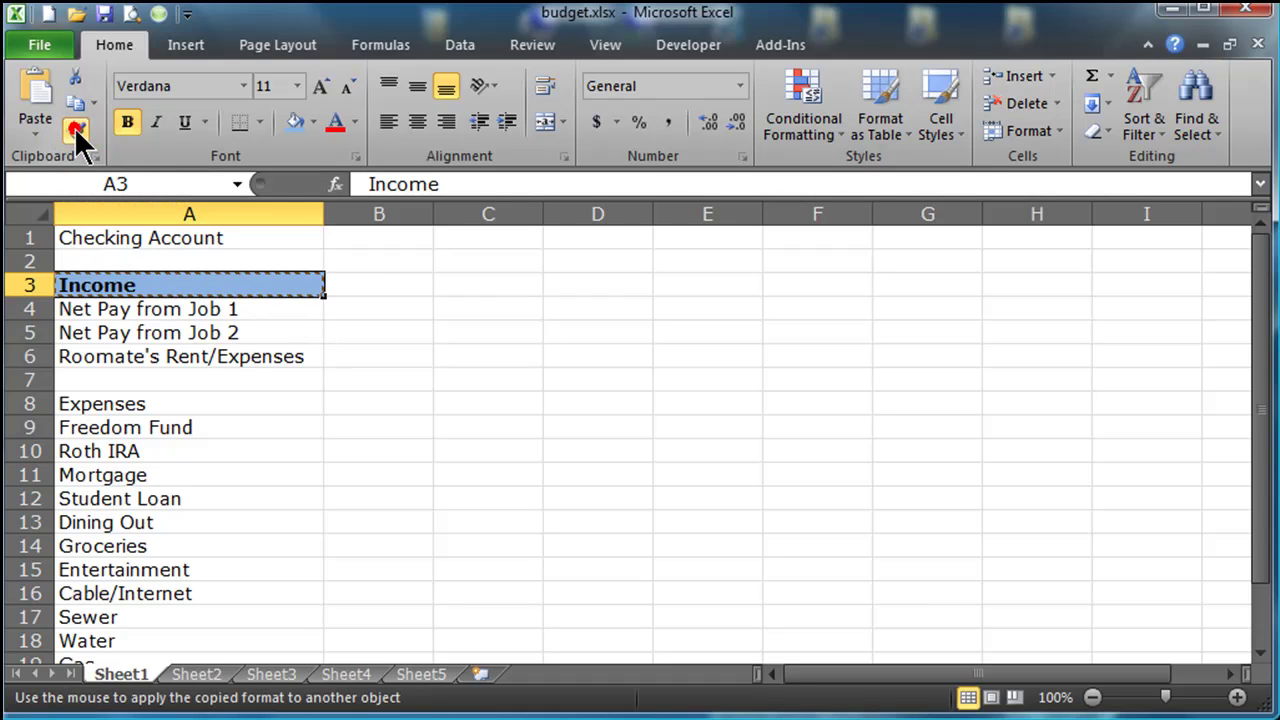
click(148, 404)
click(145, 404)
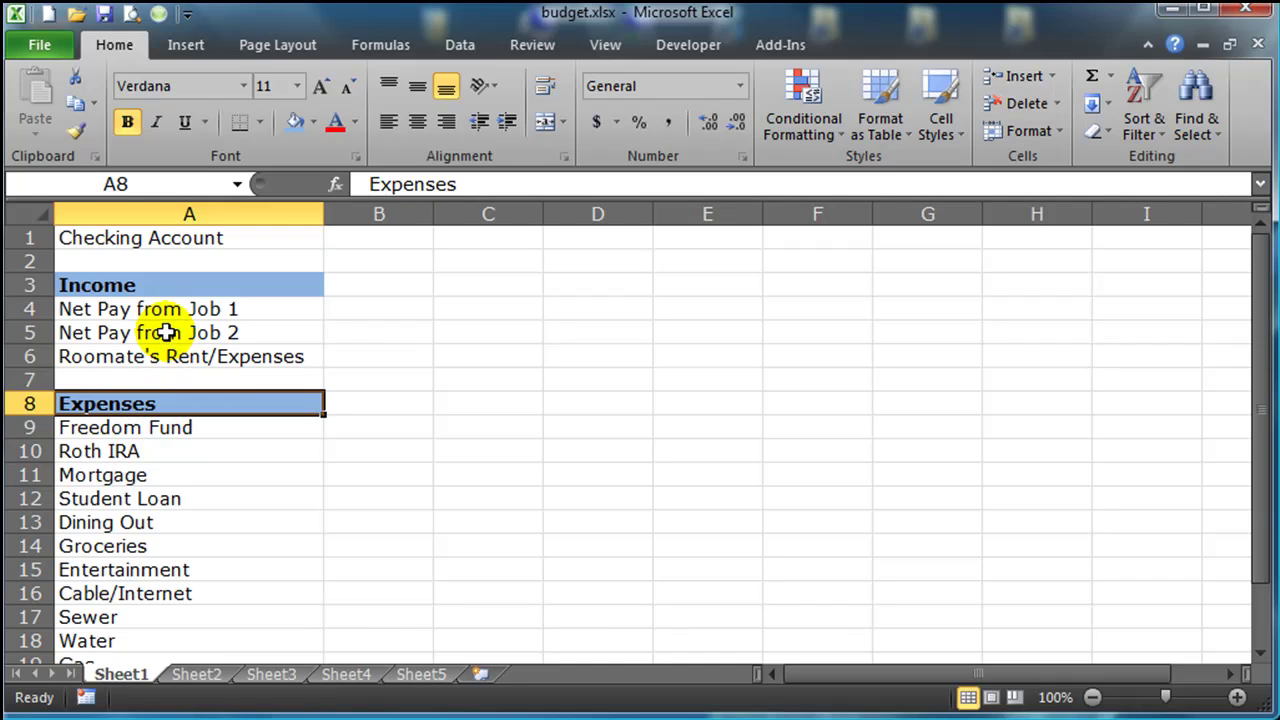
Indent the income items in A4:A6 and the expense items in A9:A21 by one level
drag(152, 309, 150, 356)
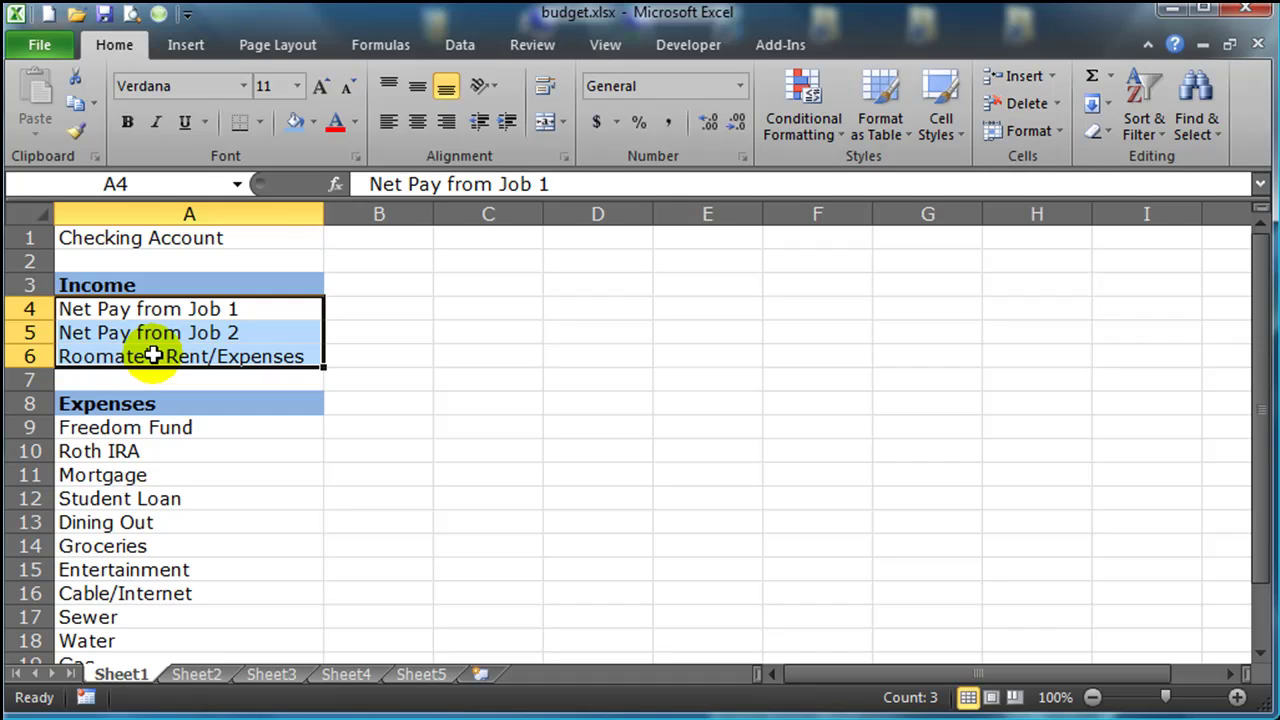
click(205, 457)
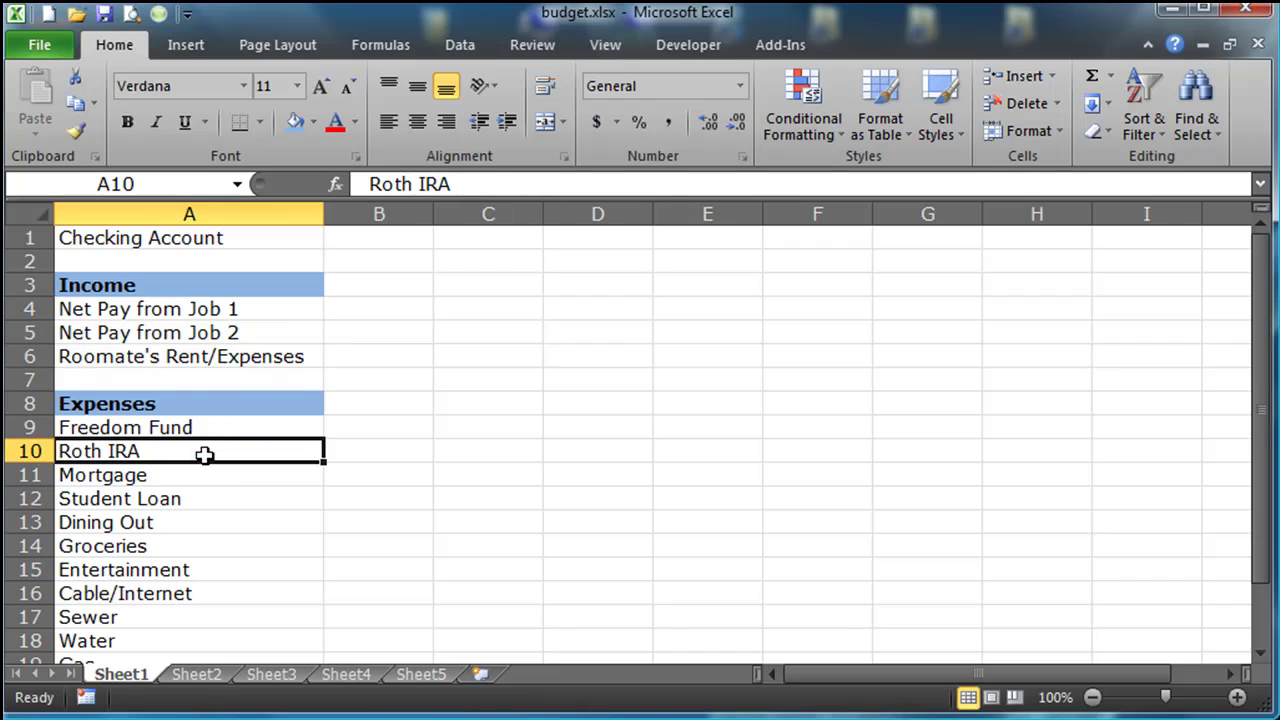
drag(171, 312, 165, 354)
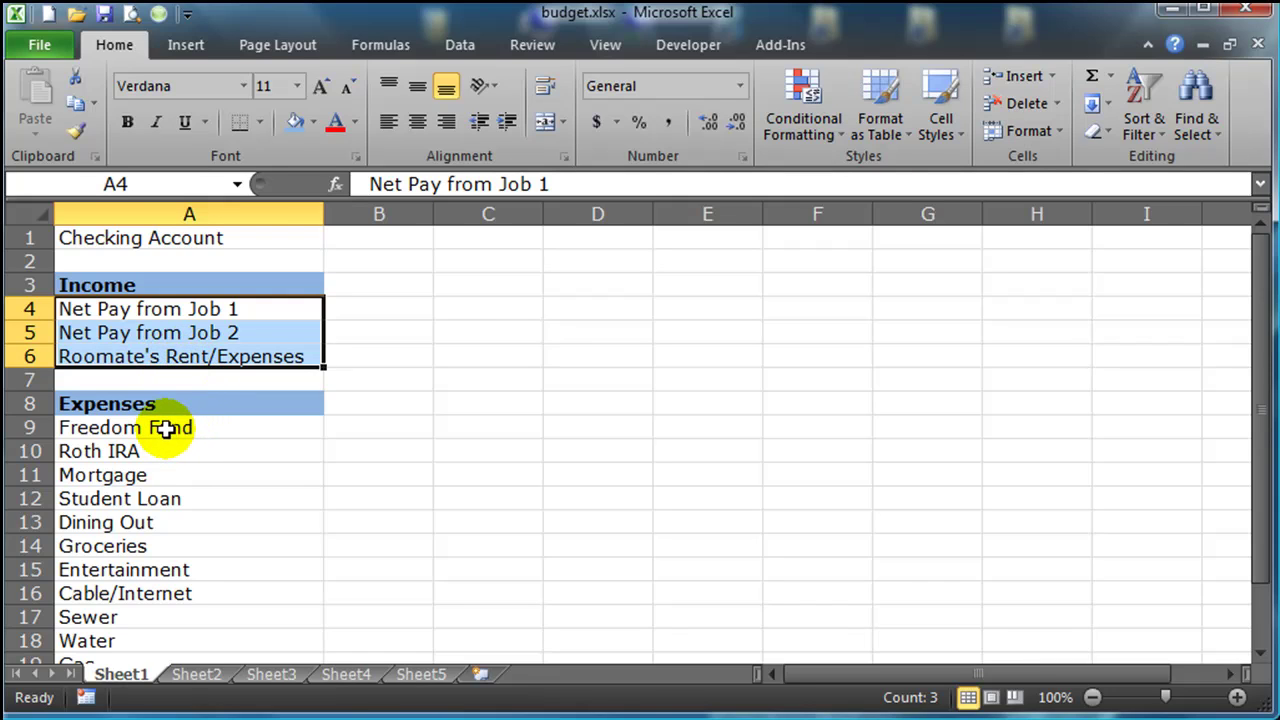
drag(165, 428, 149, 614)
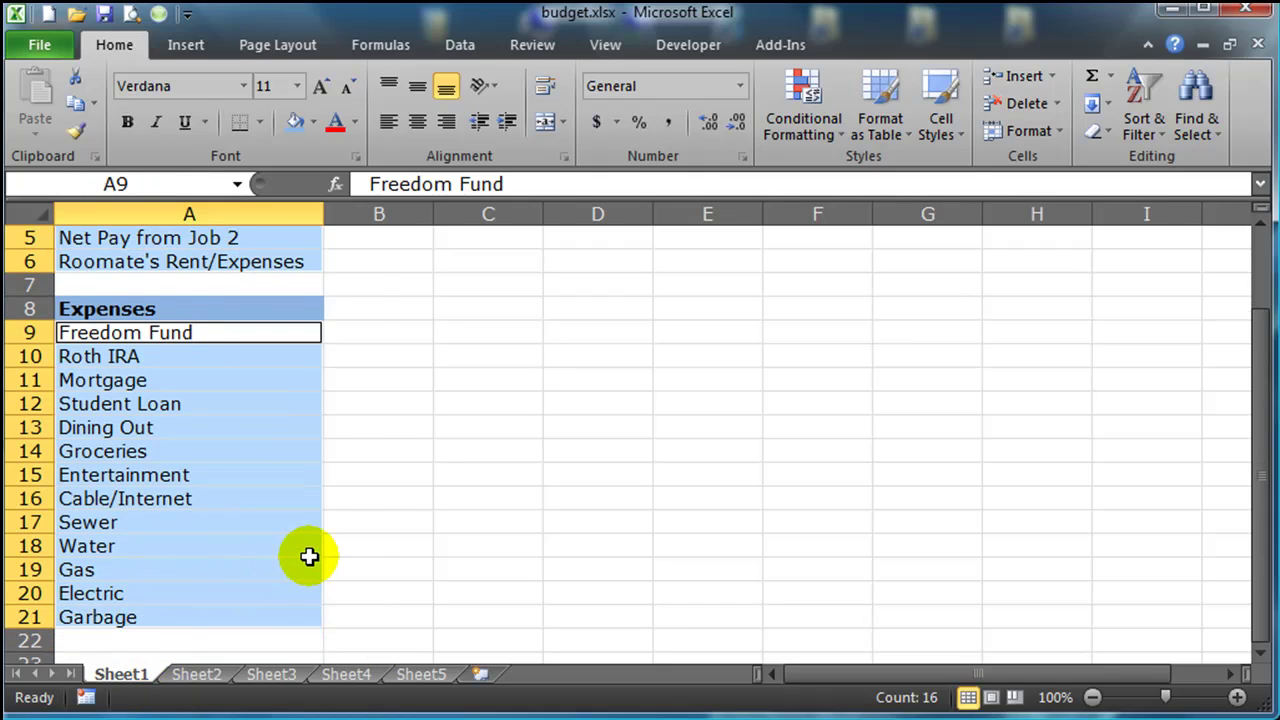
scroll(309, 556, up, 2)
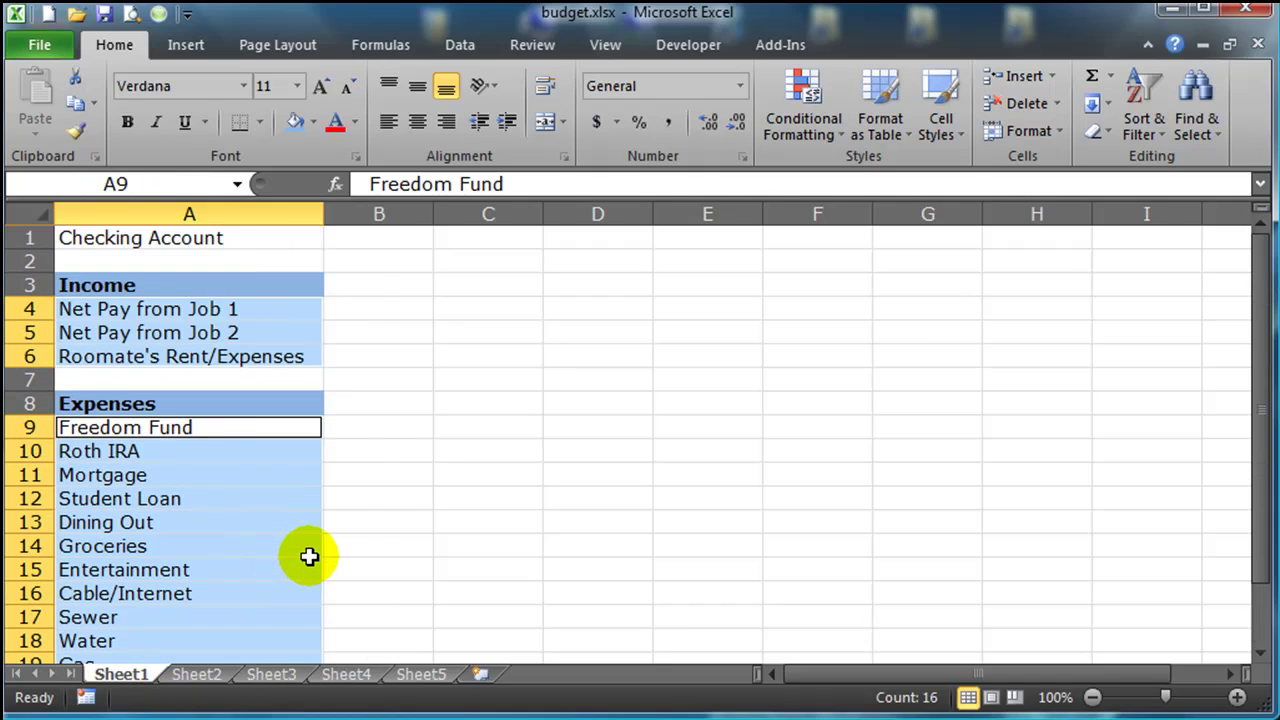
click(508, 122)
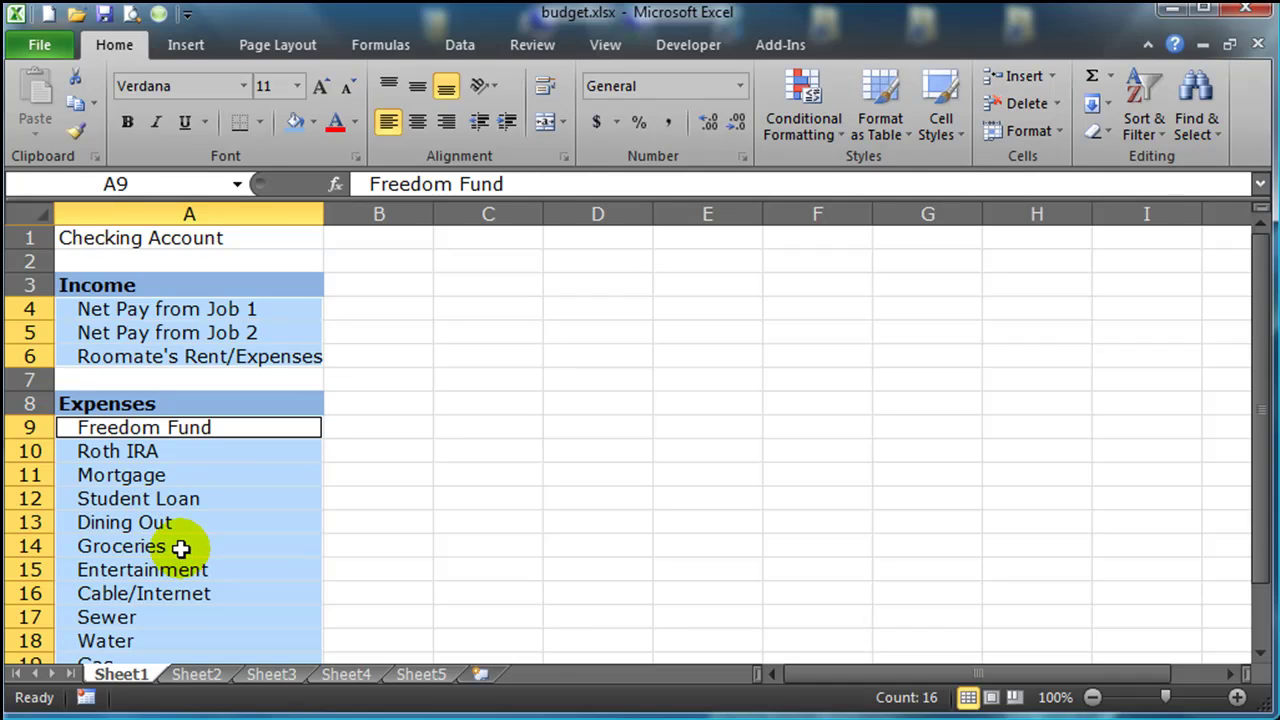
click(255, 524)
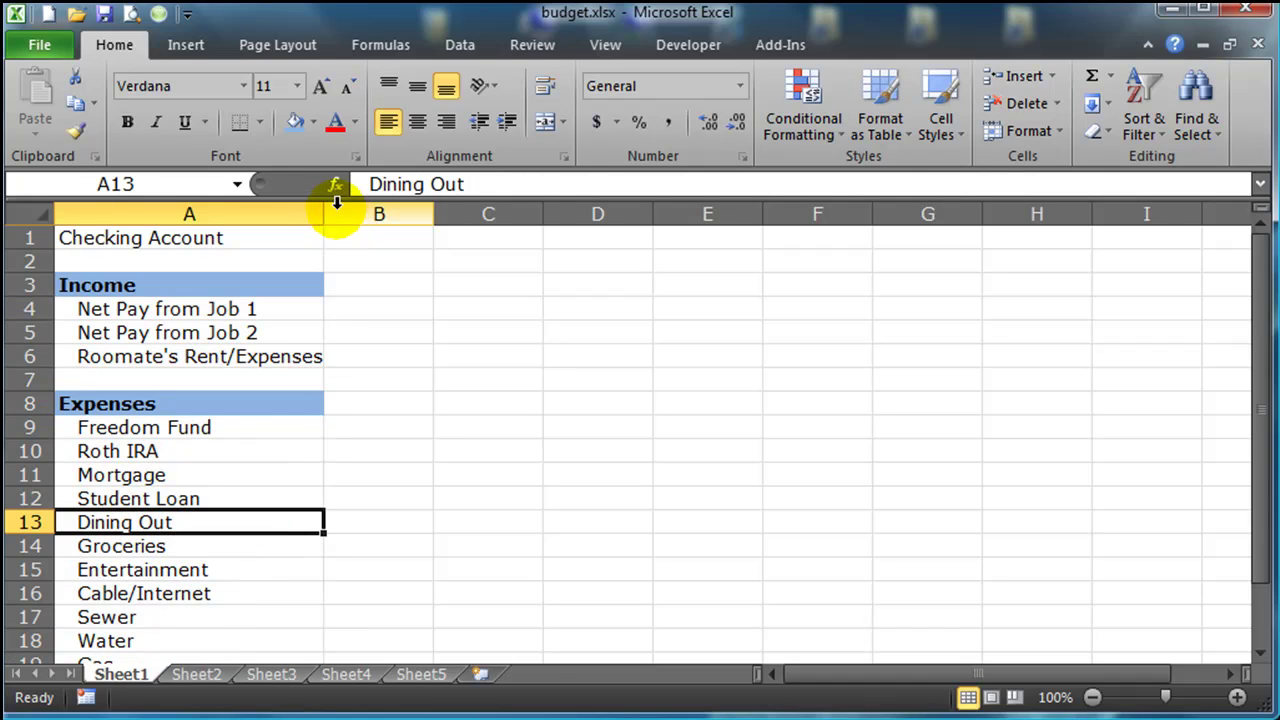
Widen column A slightly beyond its longest label and make row 1 about twice as tall
drag(324, 214, 361, 214)
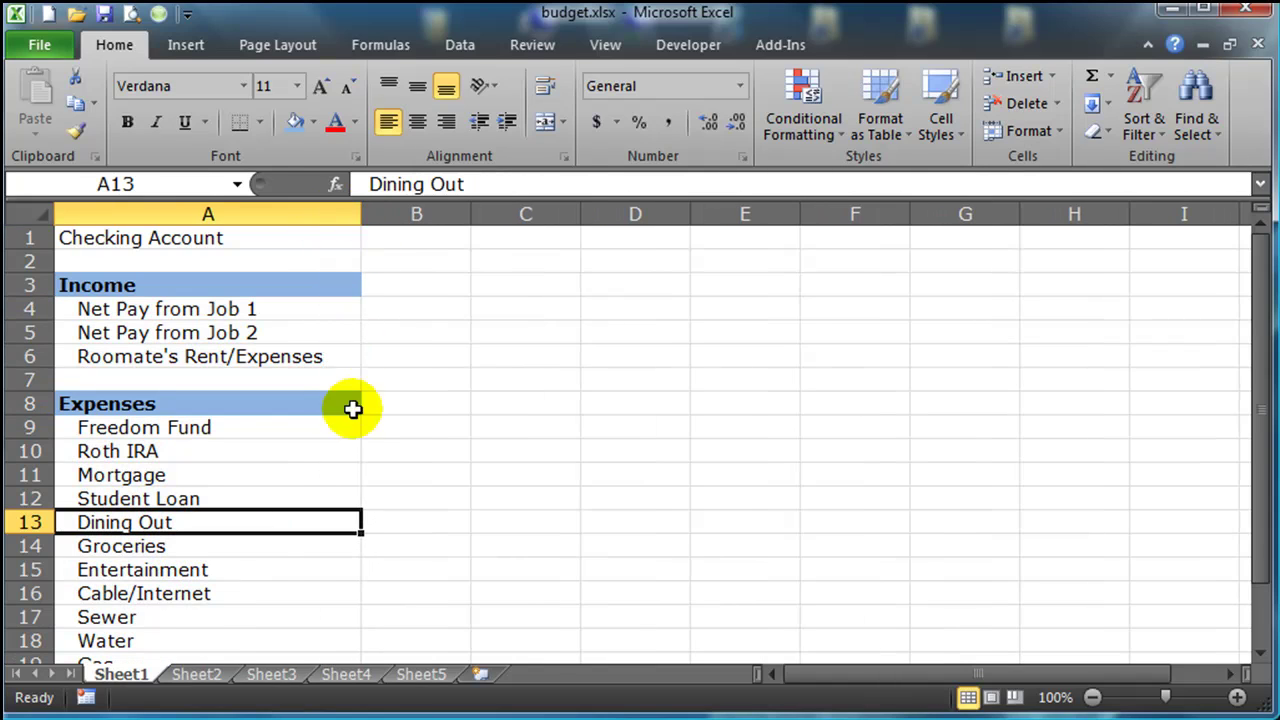
click(305, 476)
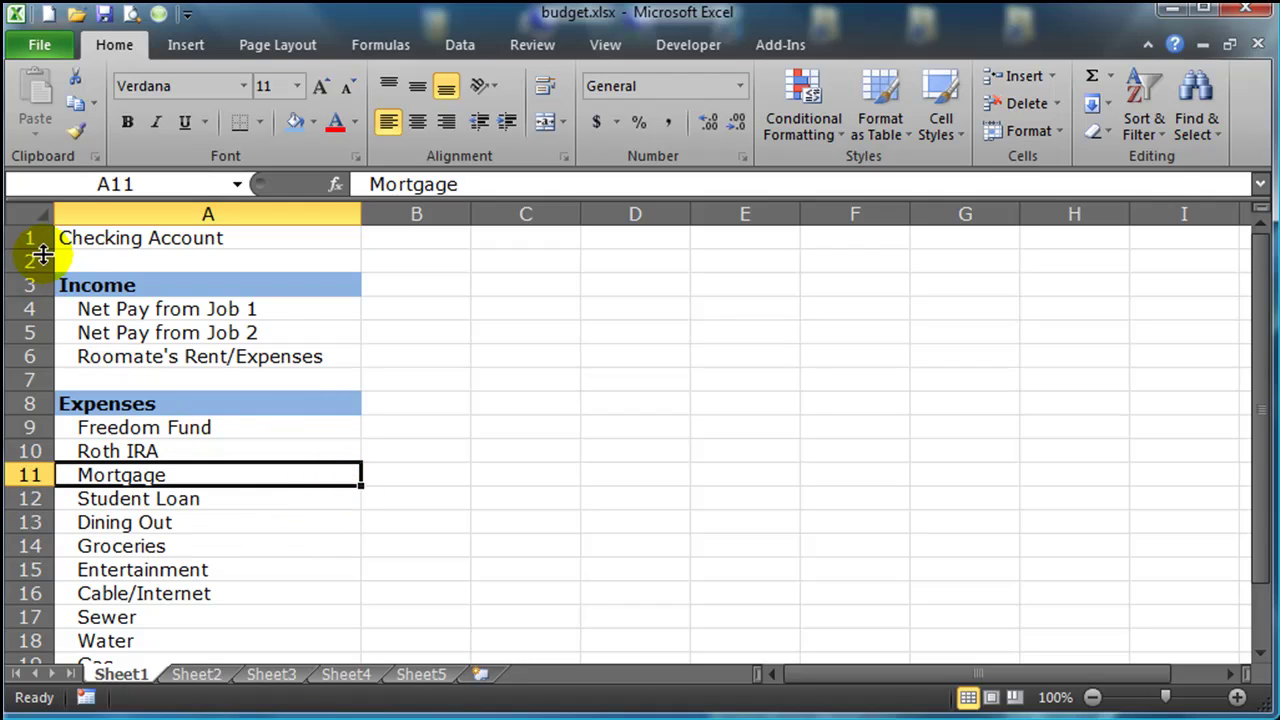
drag(32, 249, 33, 276)
Center the Checking Account title in A1 both vertically and horizontally
click(193, 257)
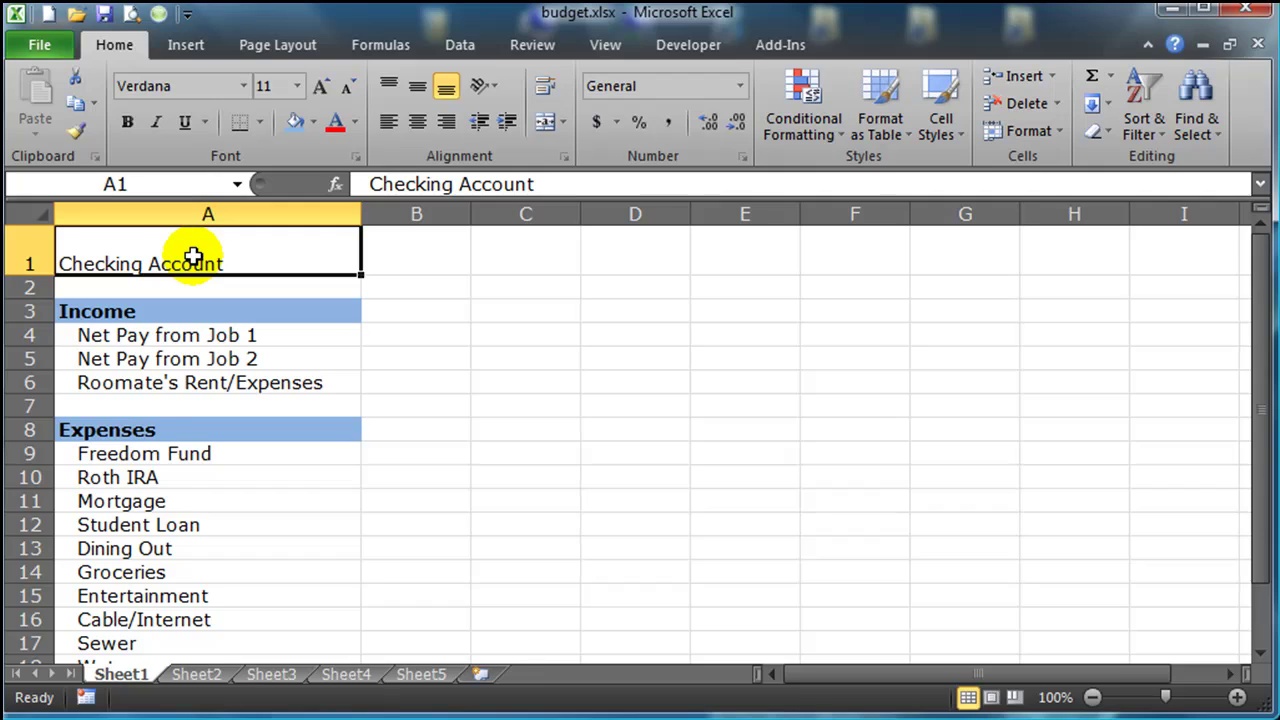
click(417, 88)
click(417, 122)
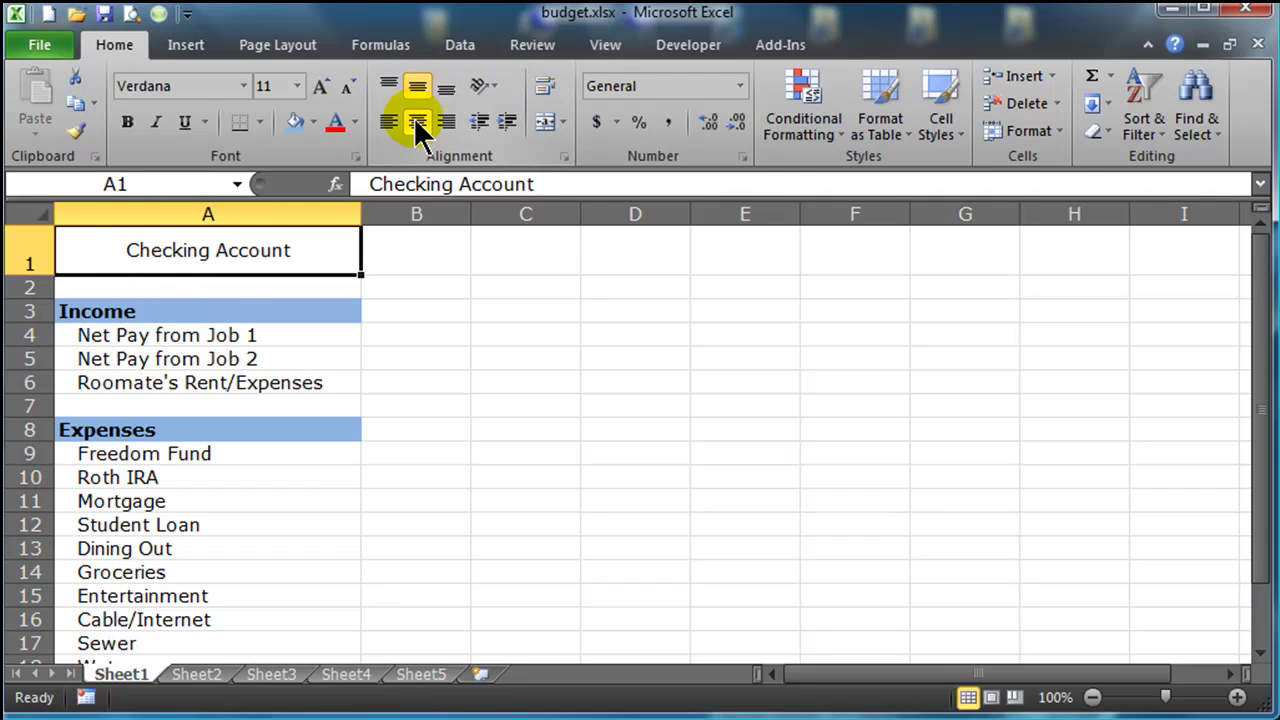
Increase the font size of the Checking Account title in A1 to 18
click(320, 86)
click(320, 86)
click(320, 86)
click(320, 86)
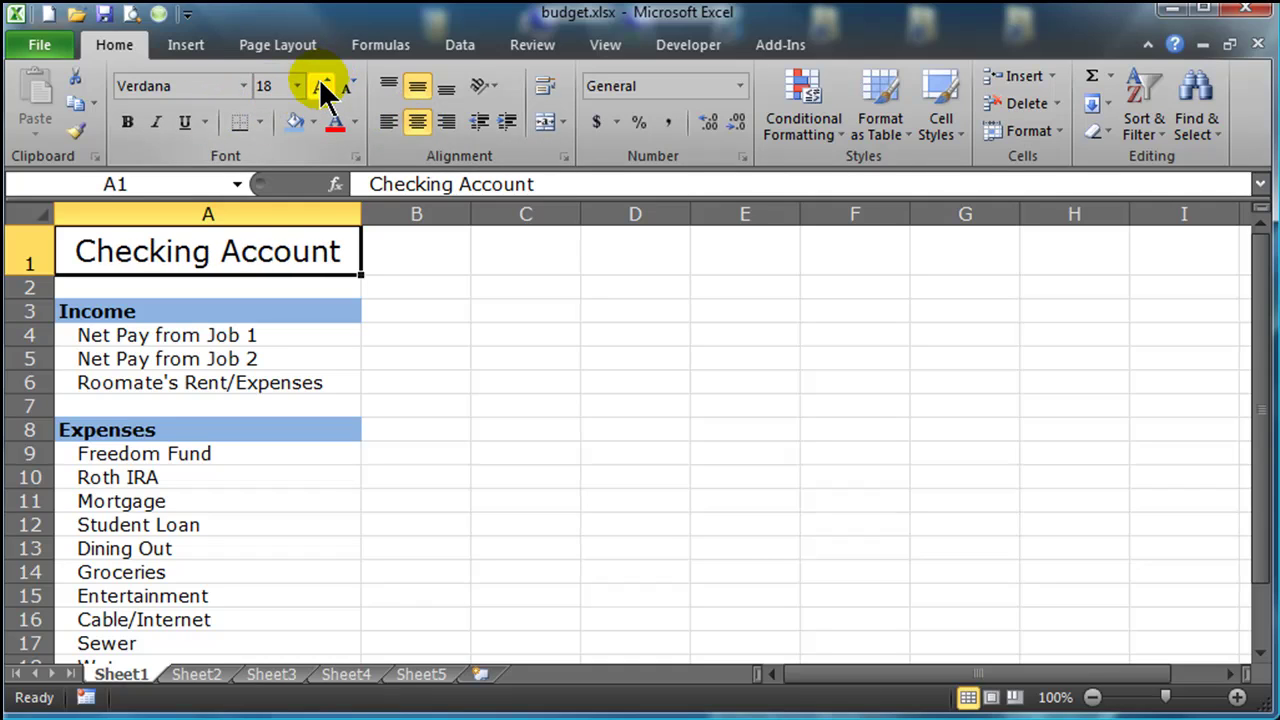
click(474, 356)
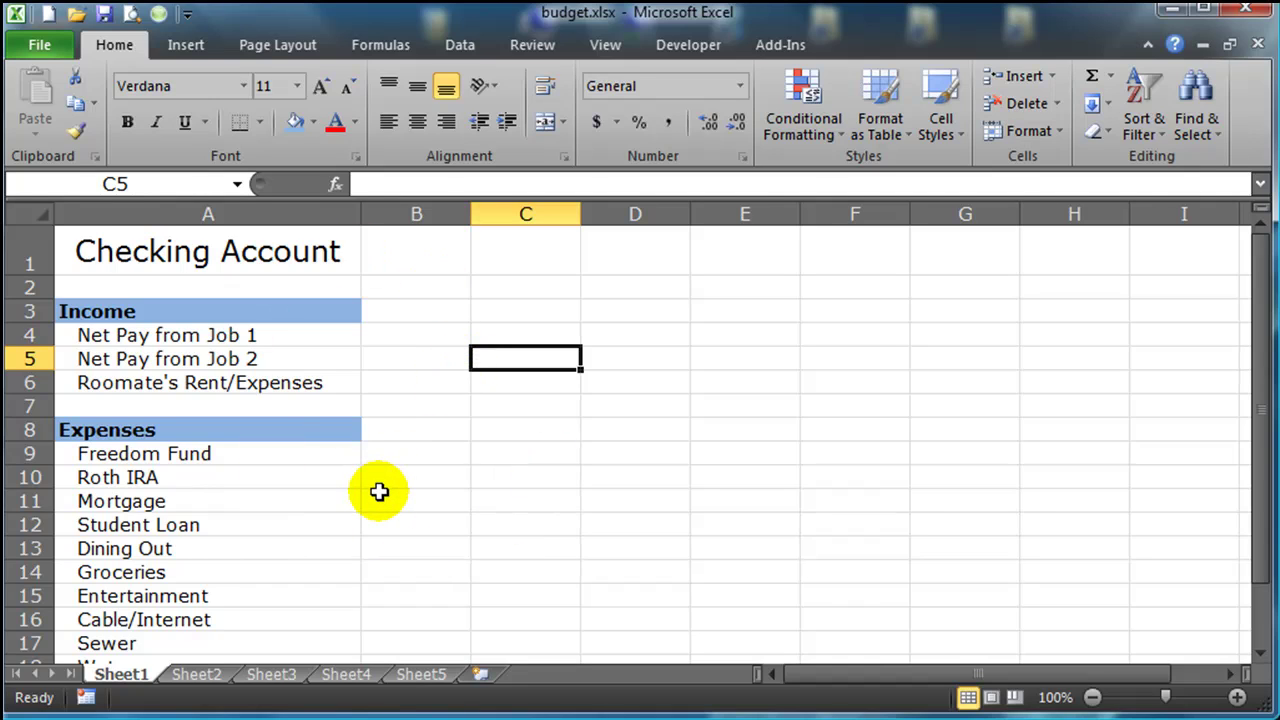
click(223, 252)
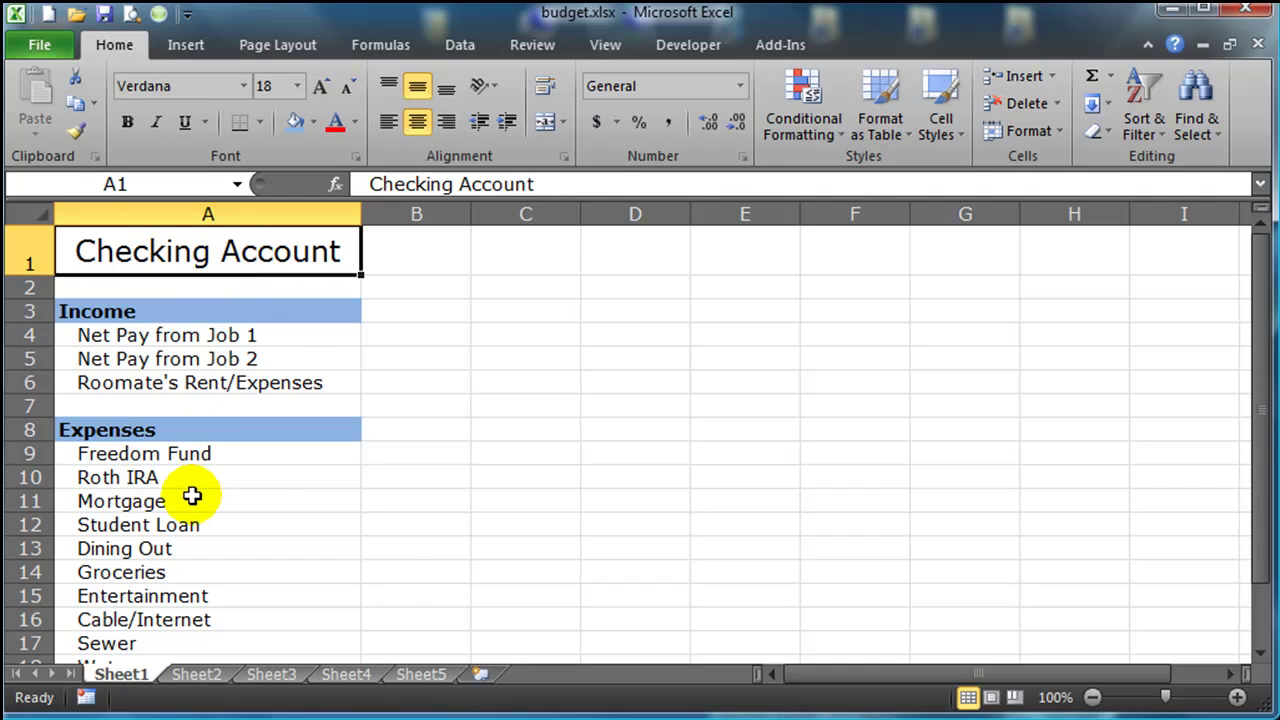
scroll(568, 517, down, 3)
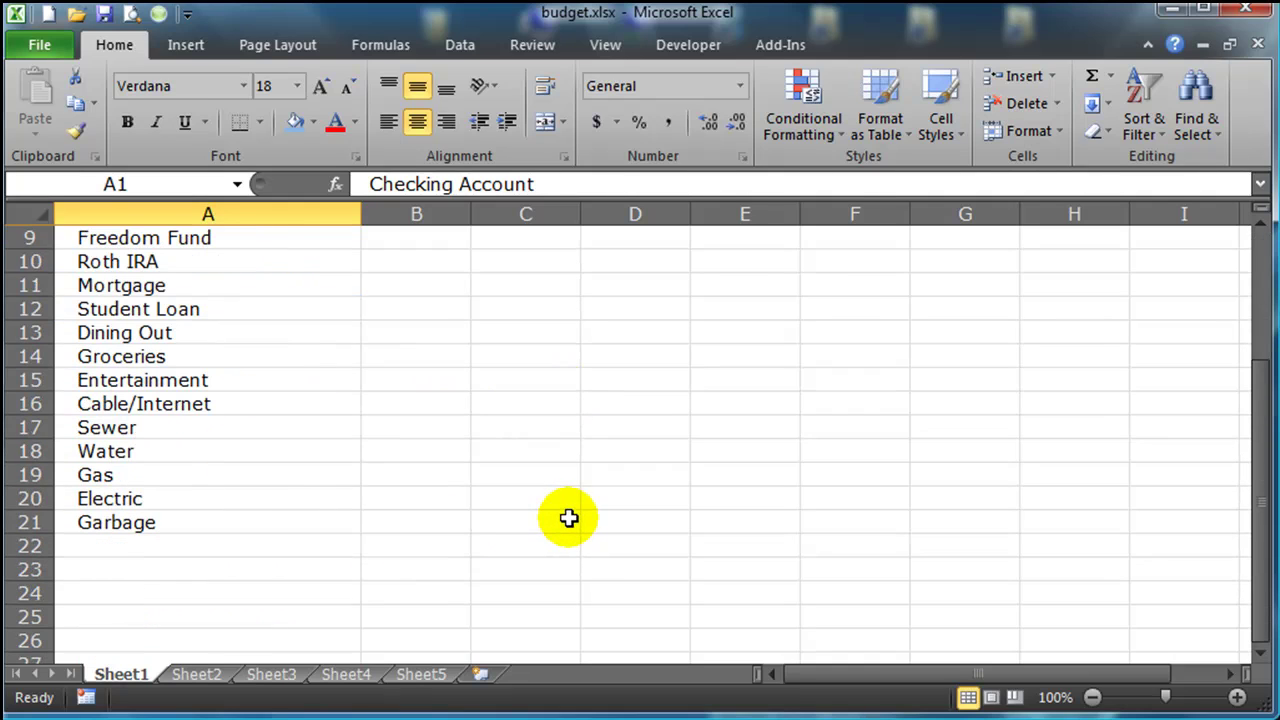
scroll(566, 515, up, 3)
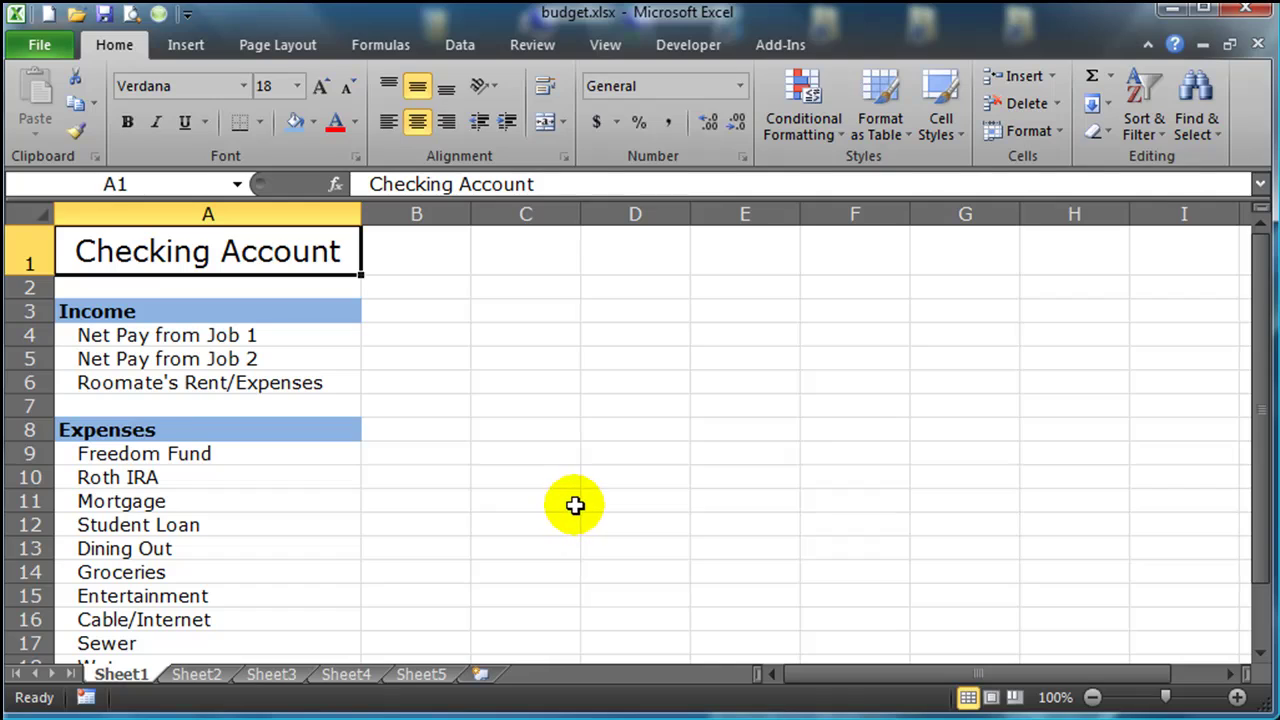